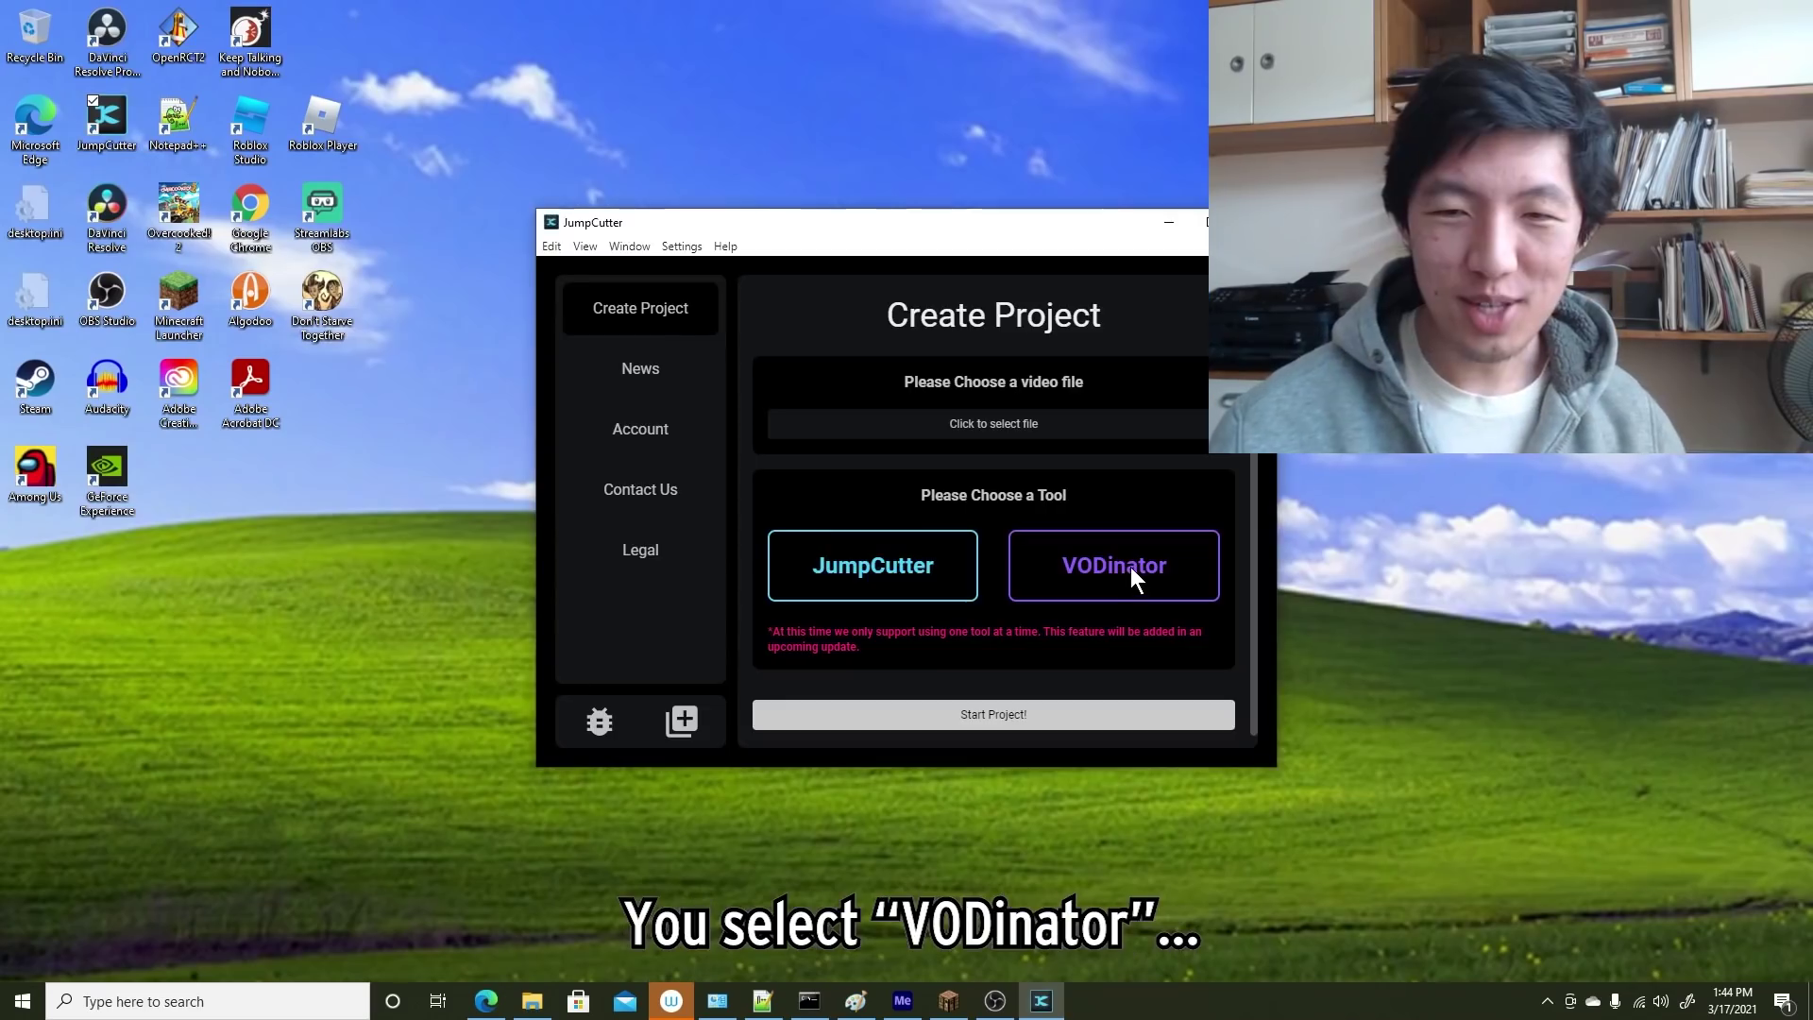
# Step: Launch JumpCutter to the Create Project screen and drag its window to the upper left
pyautogui.click(1128, 563)
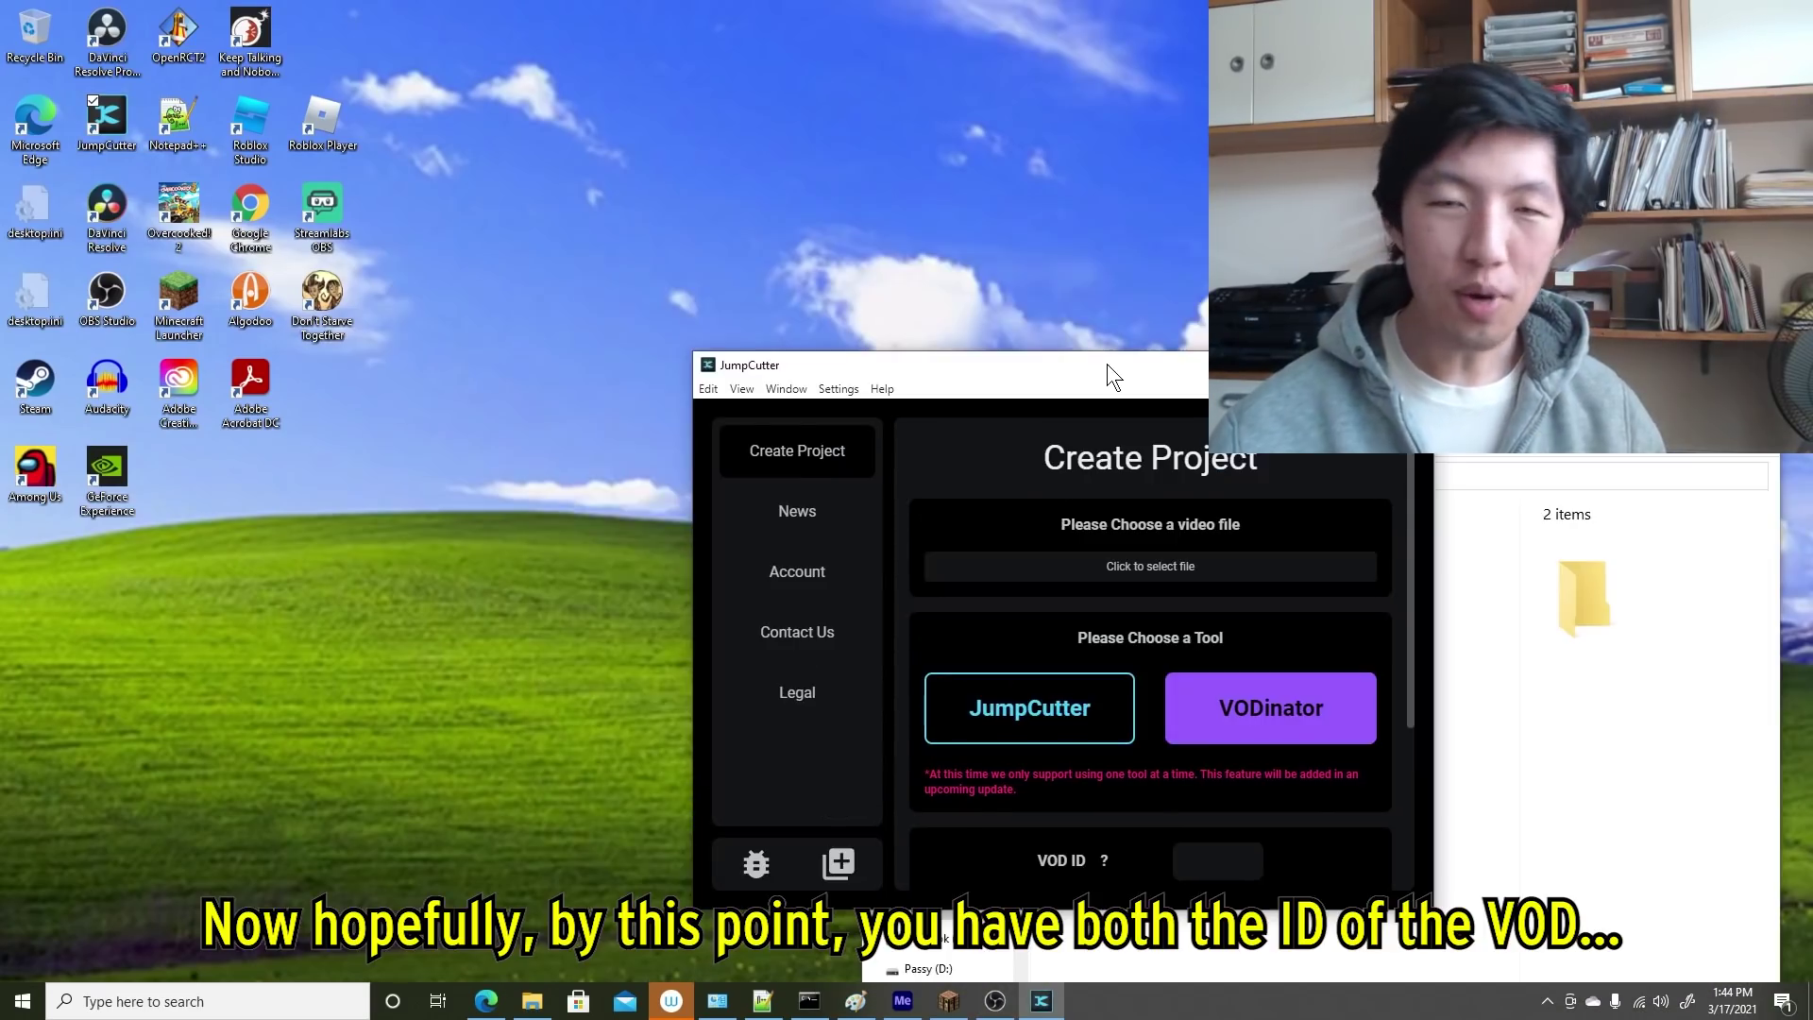
pyautogui.moveTo(1107, 364); pyautogui.dragTo(510, 160)
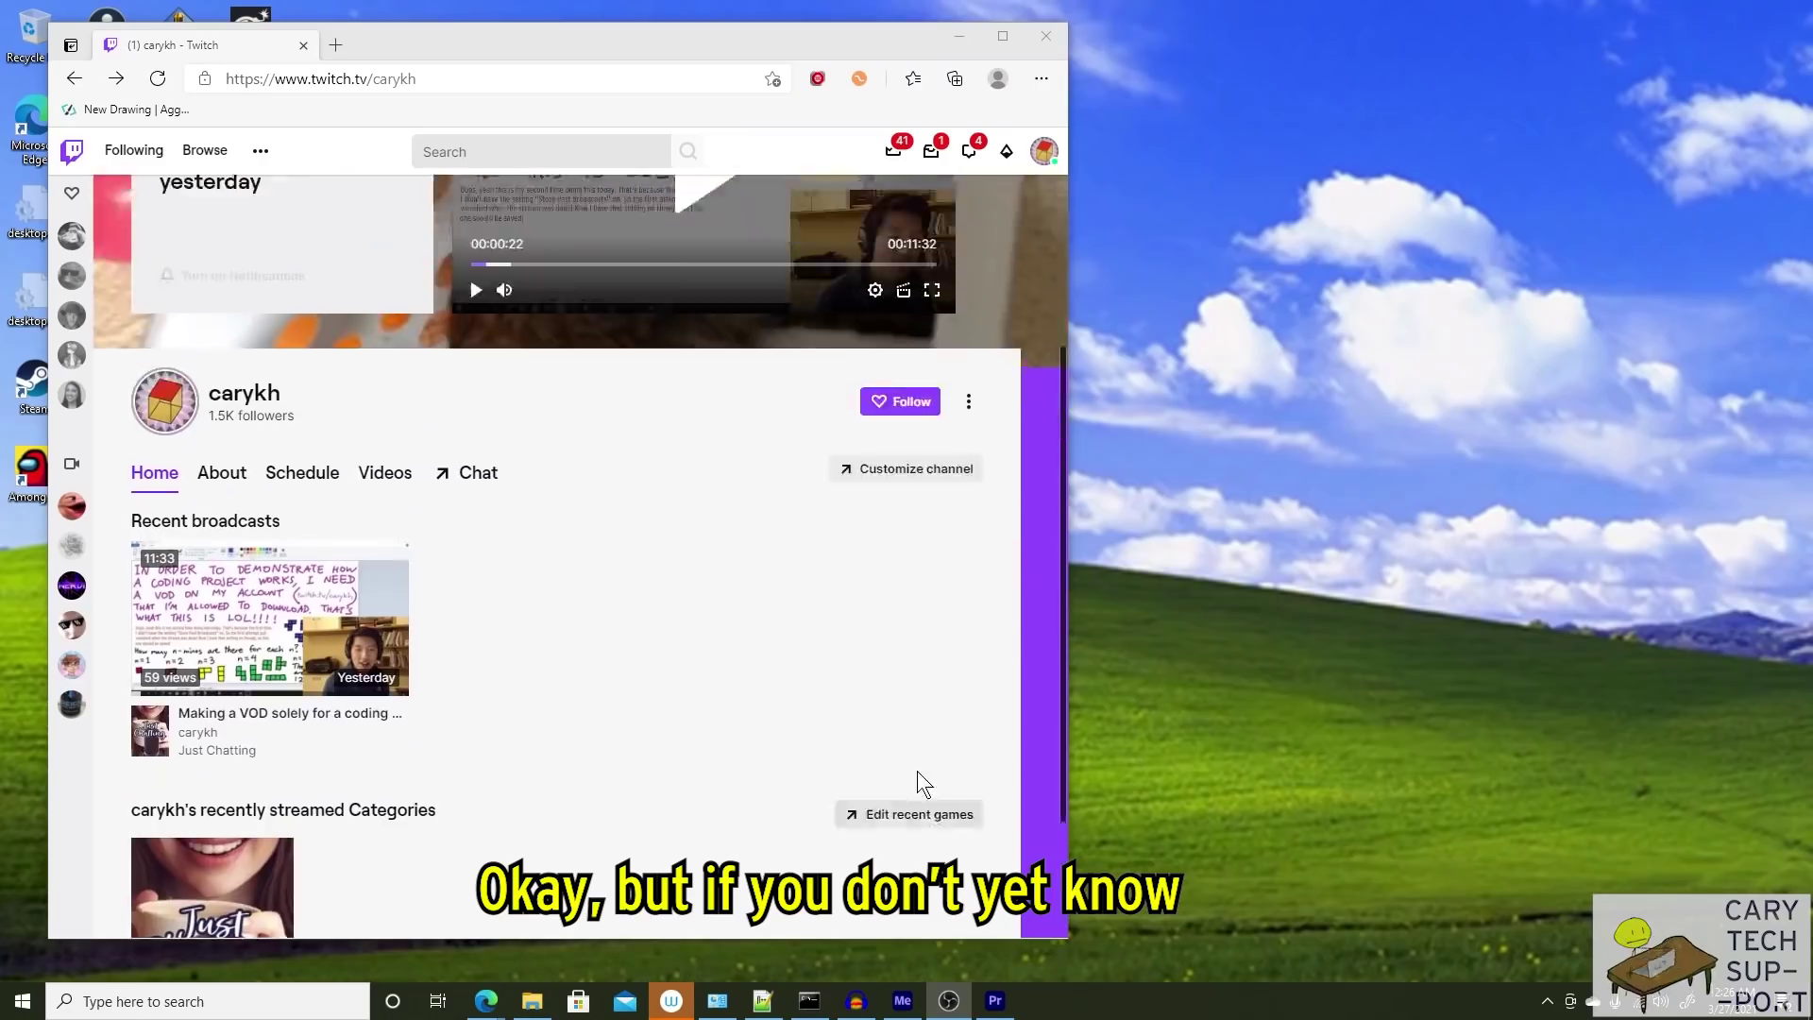
# Step: Turn on Store past broadcasts in Twitch stream settings, then scroll the channel's recent broadcasts
pyautogui.scroll(3, 916, 771)
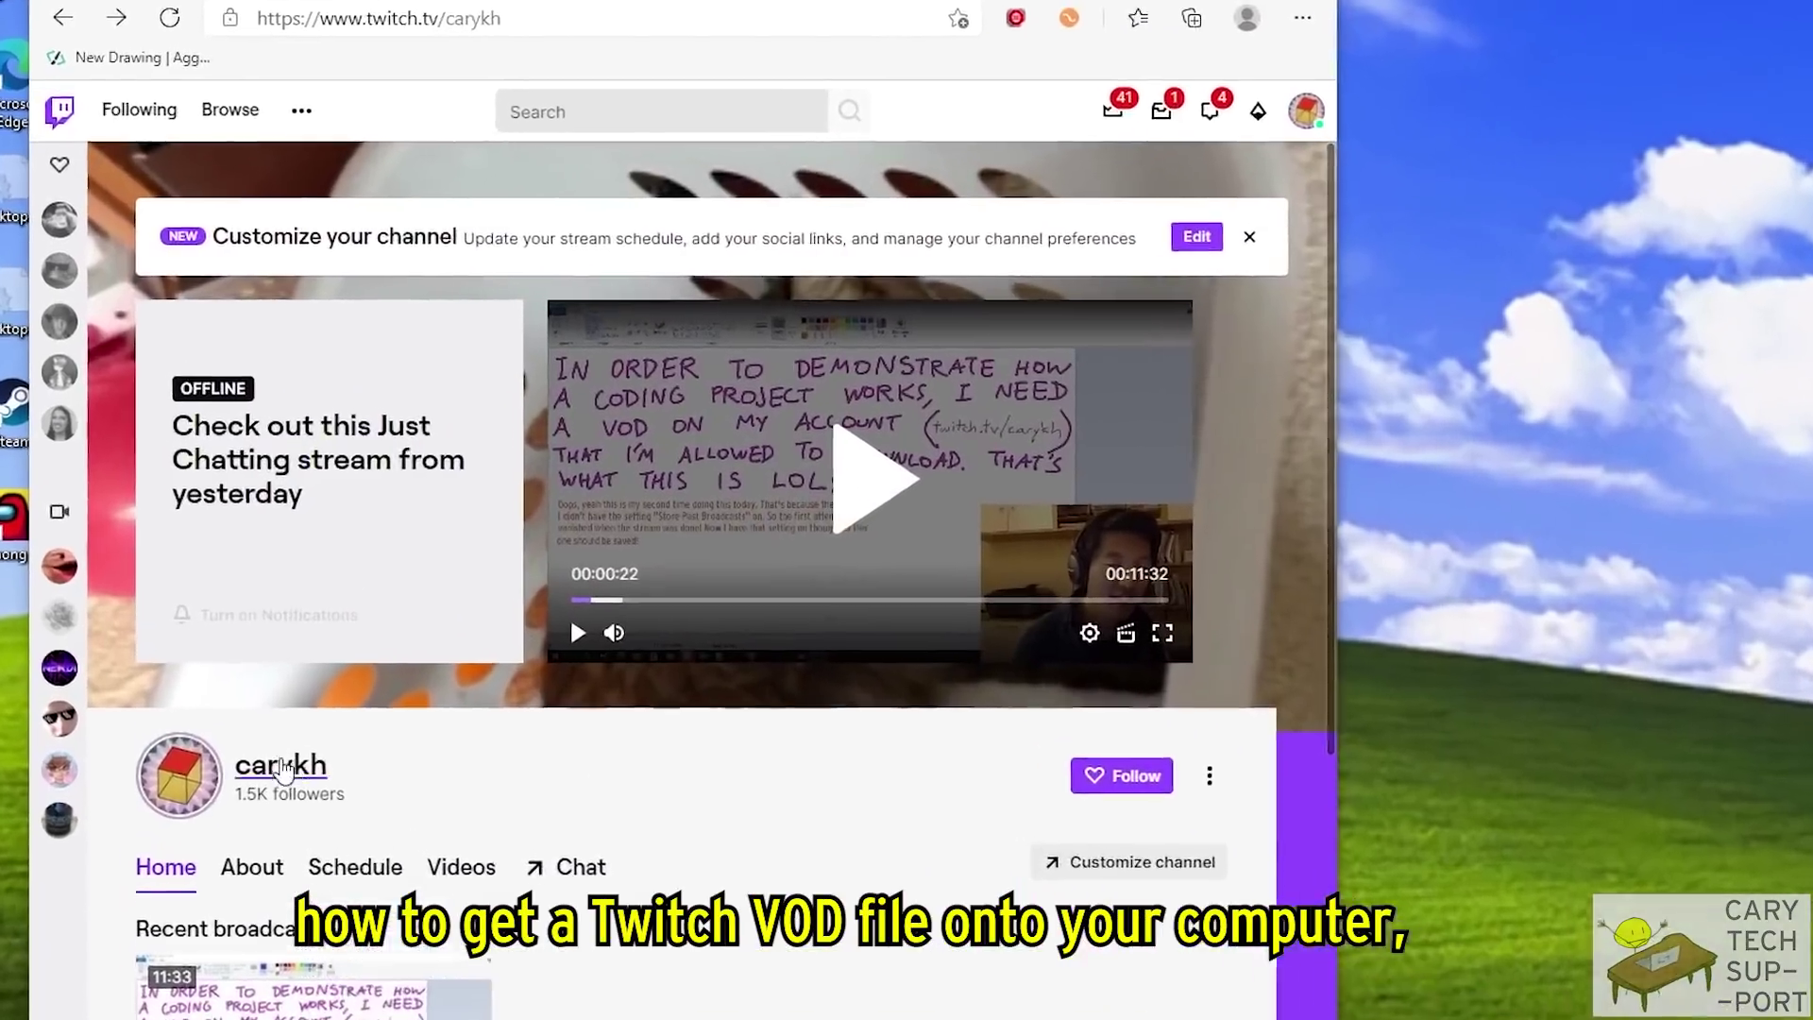
pyautogui.click(1301, 121)
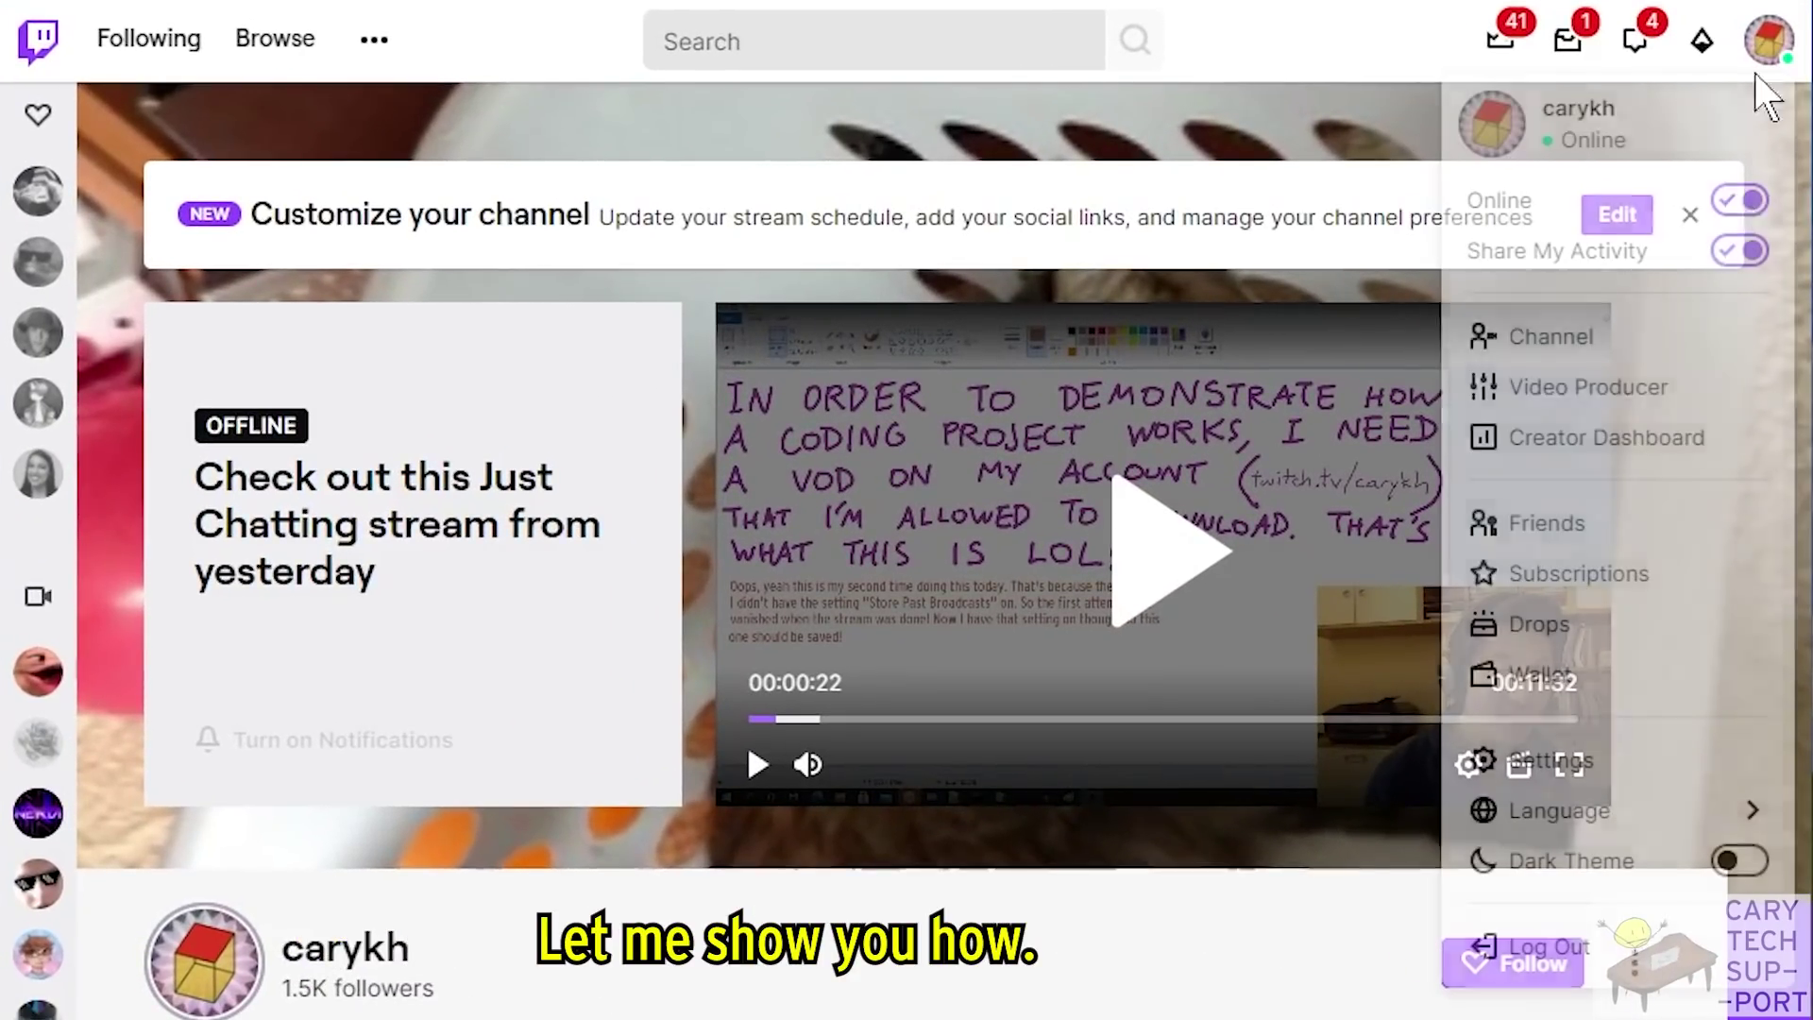
pyautogui.click(1511, 765)
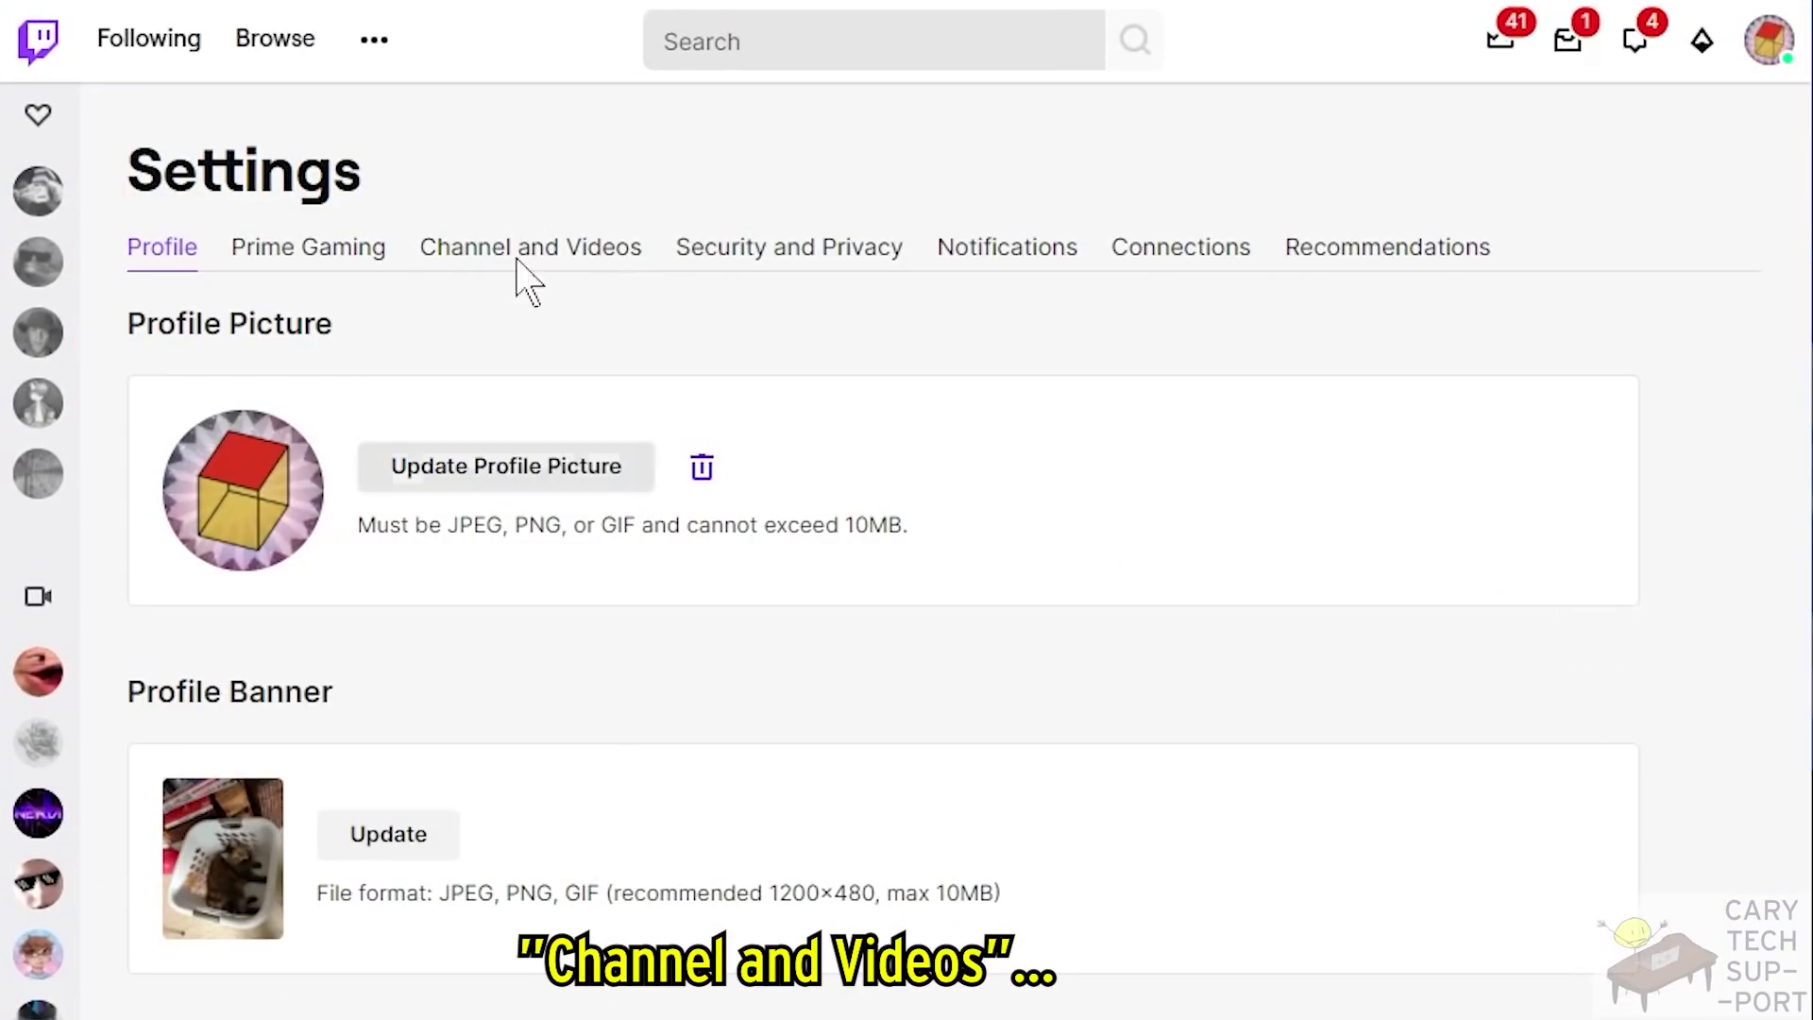
pyautogui.click(557, 253)
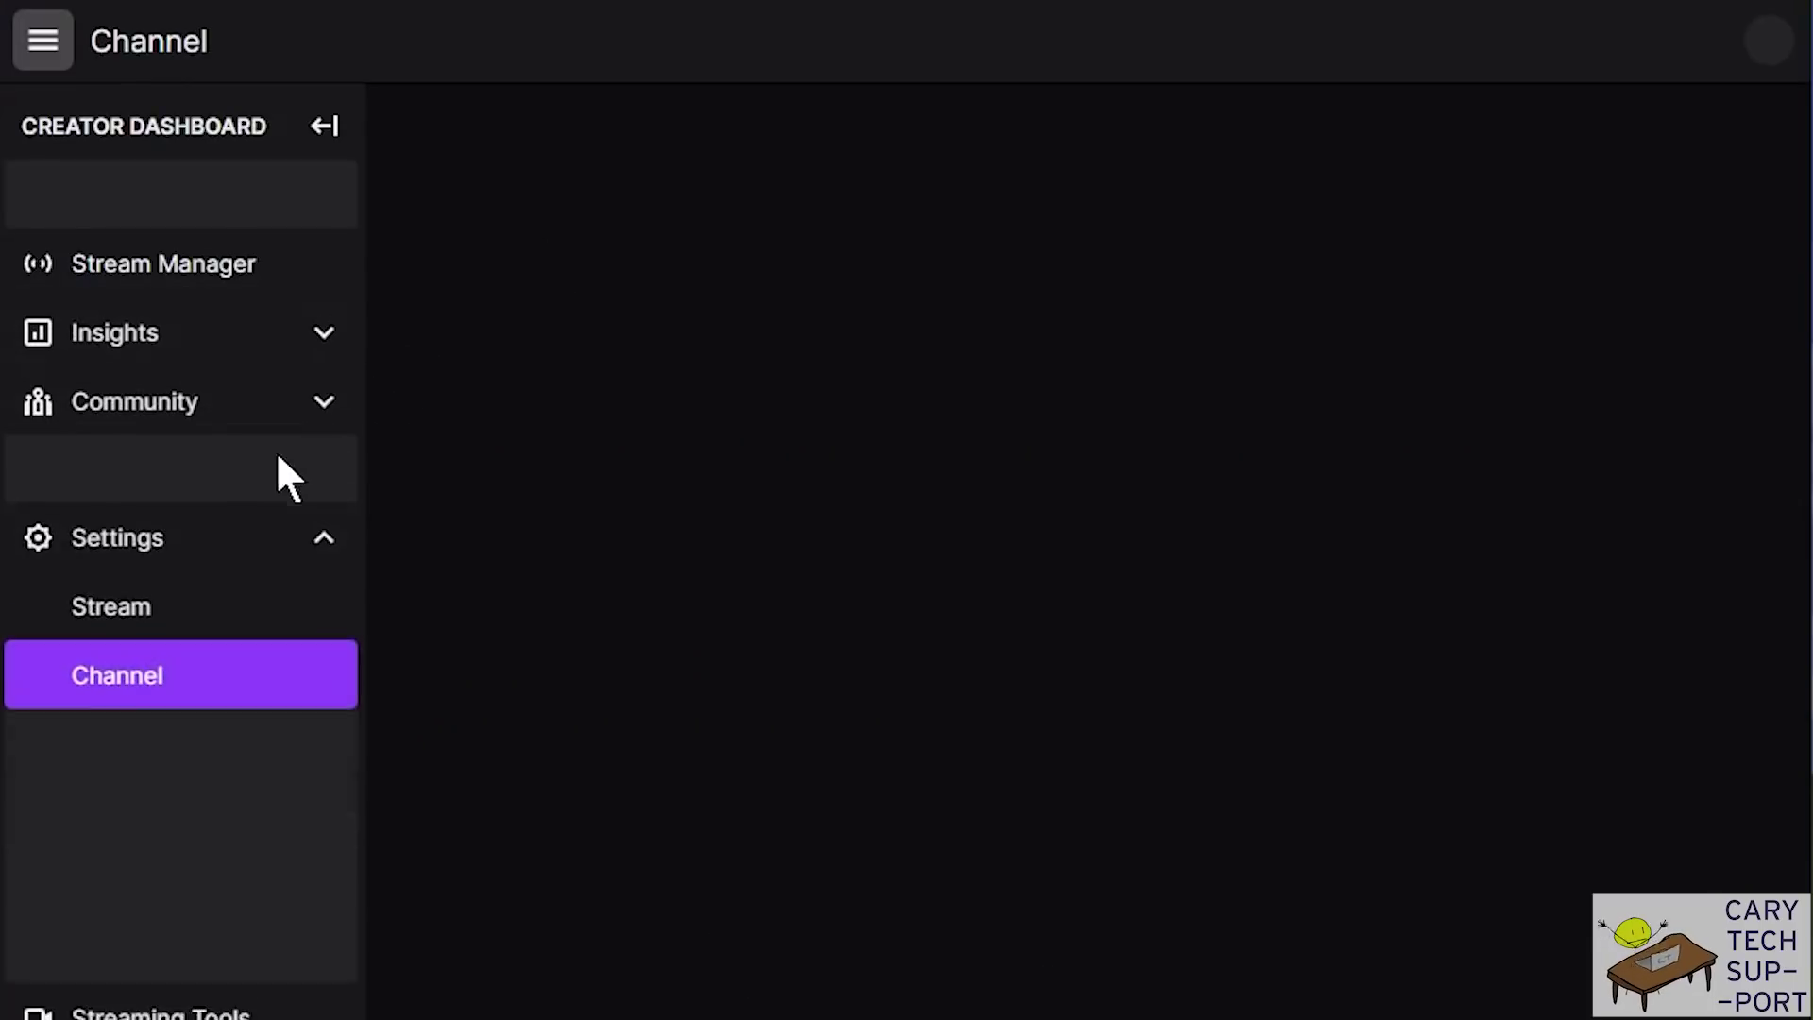
pyautogui.click(168, 616)
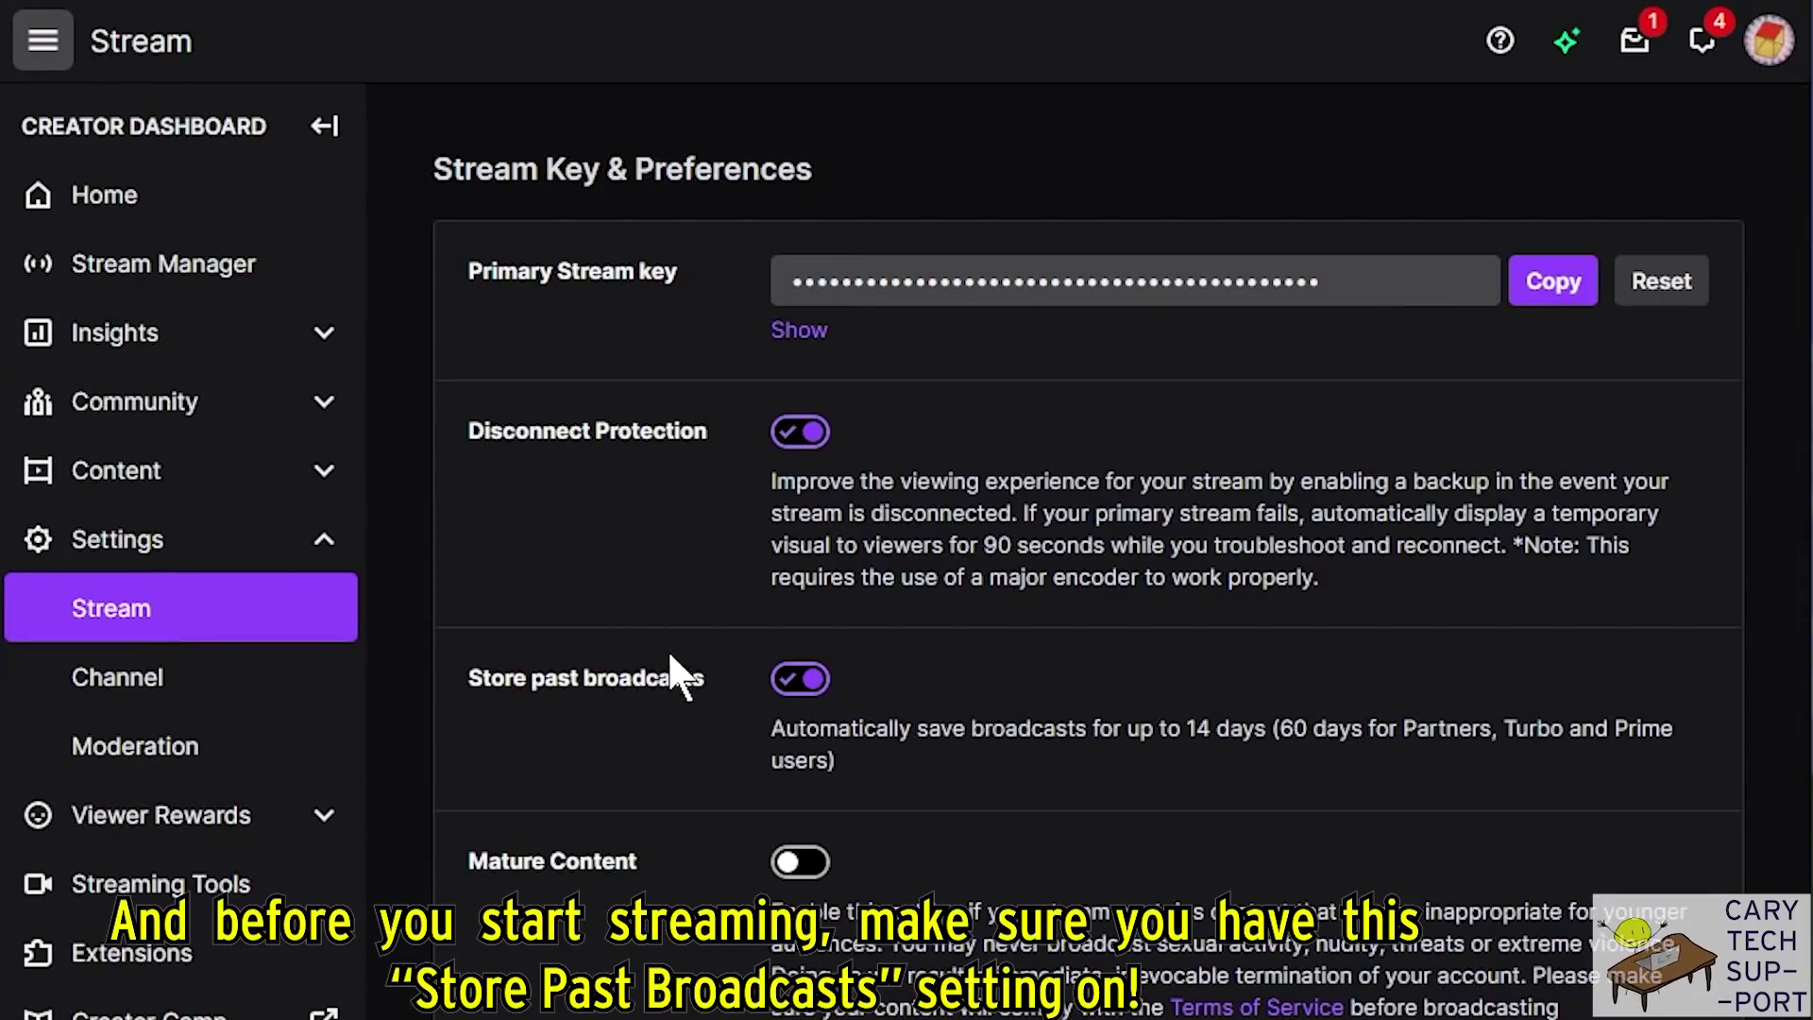
pyautogui.moveTo(714, 699); pyautogui.dragTo(474, 692)
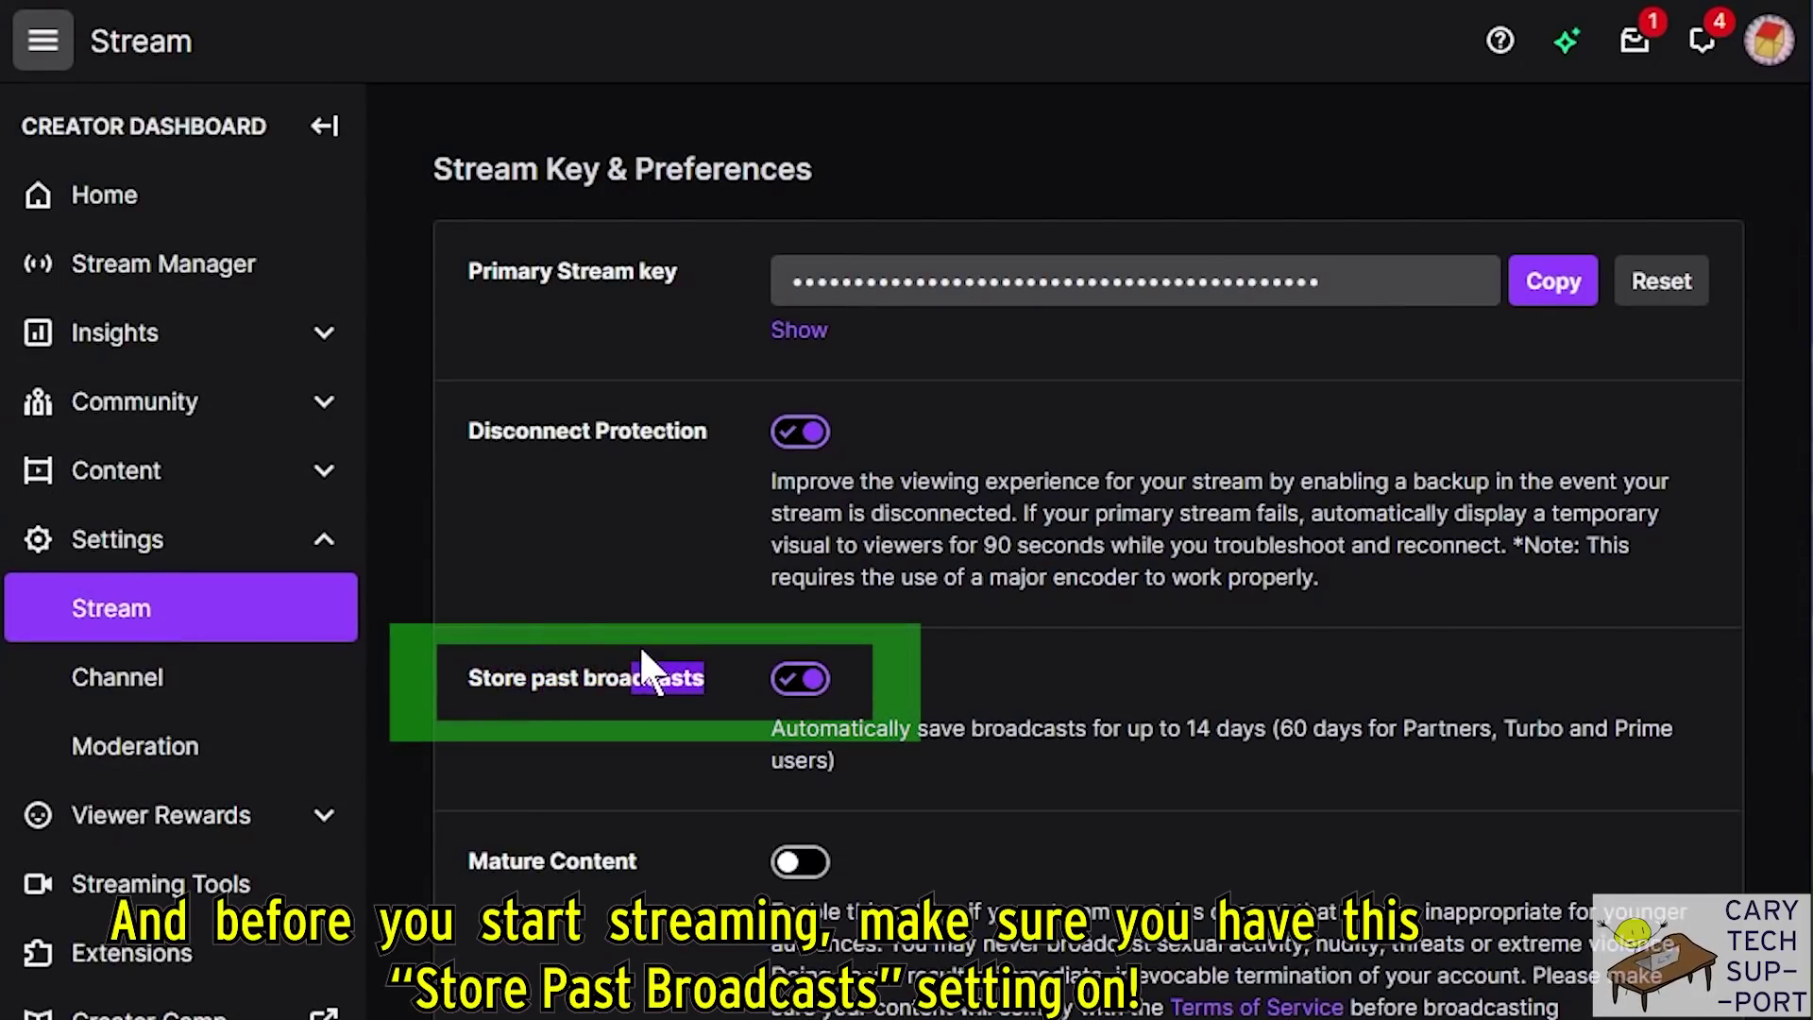
pyautogui.click(803, 680)
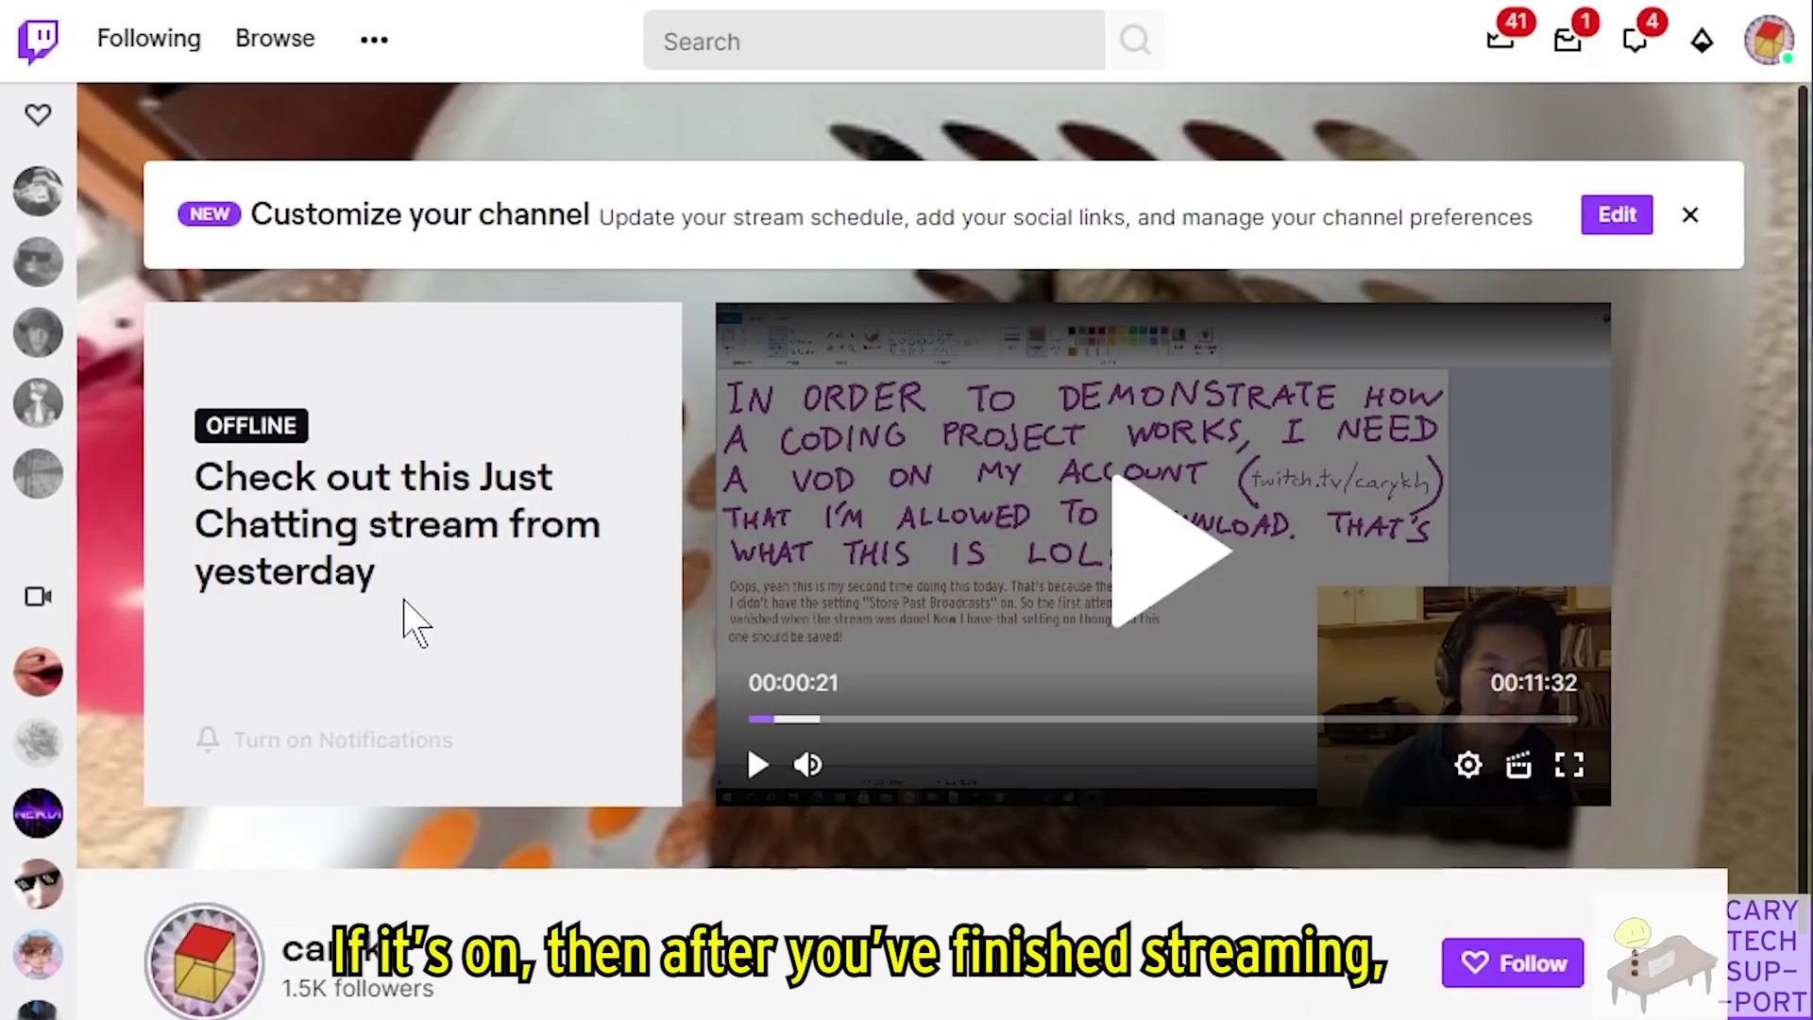
pyautogui.scroll(-5, 406, 618)
pyautogui.scroll(-1, 406, 624)
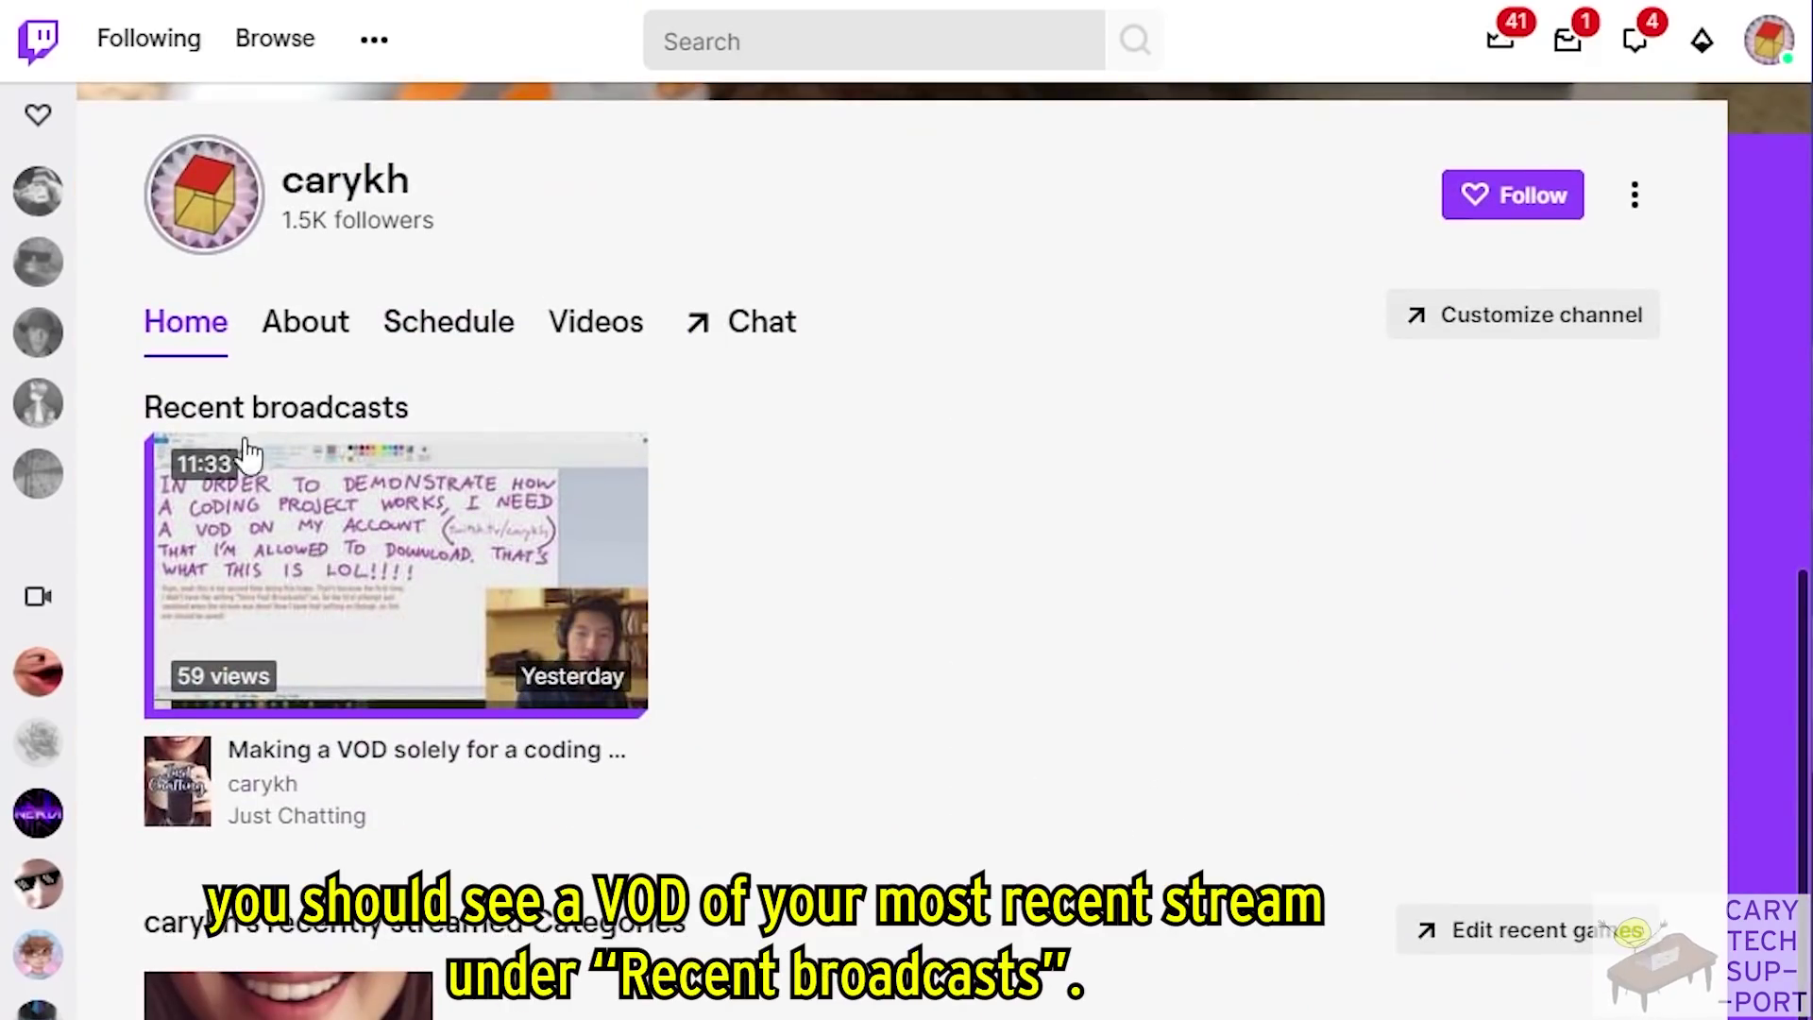
# Step: Open the latest broadcast, note its VOD ID, and download it from the Video Producer edit page
pyautogui.click(425, 557)
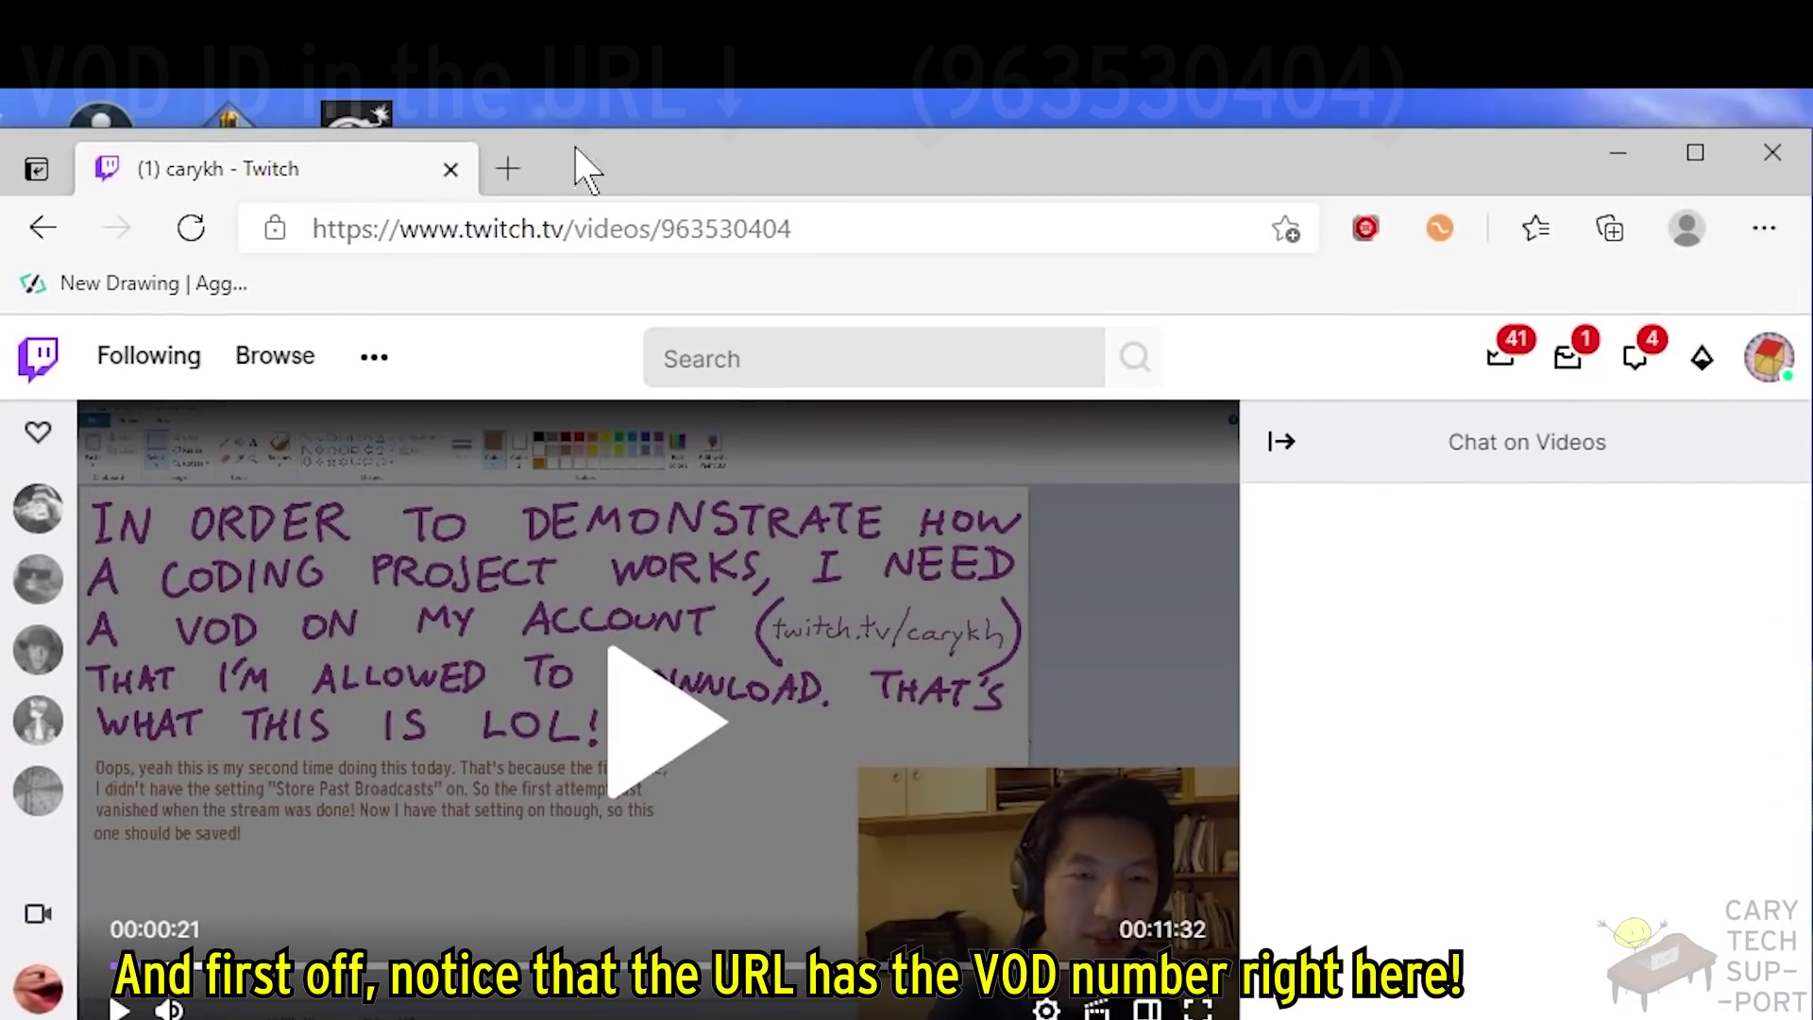
pyautogui.moveTo(660, 228); pyautogui.dragTo(803, 231)
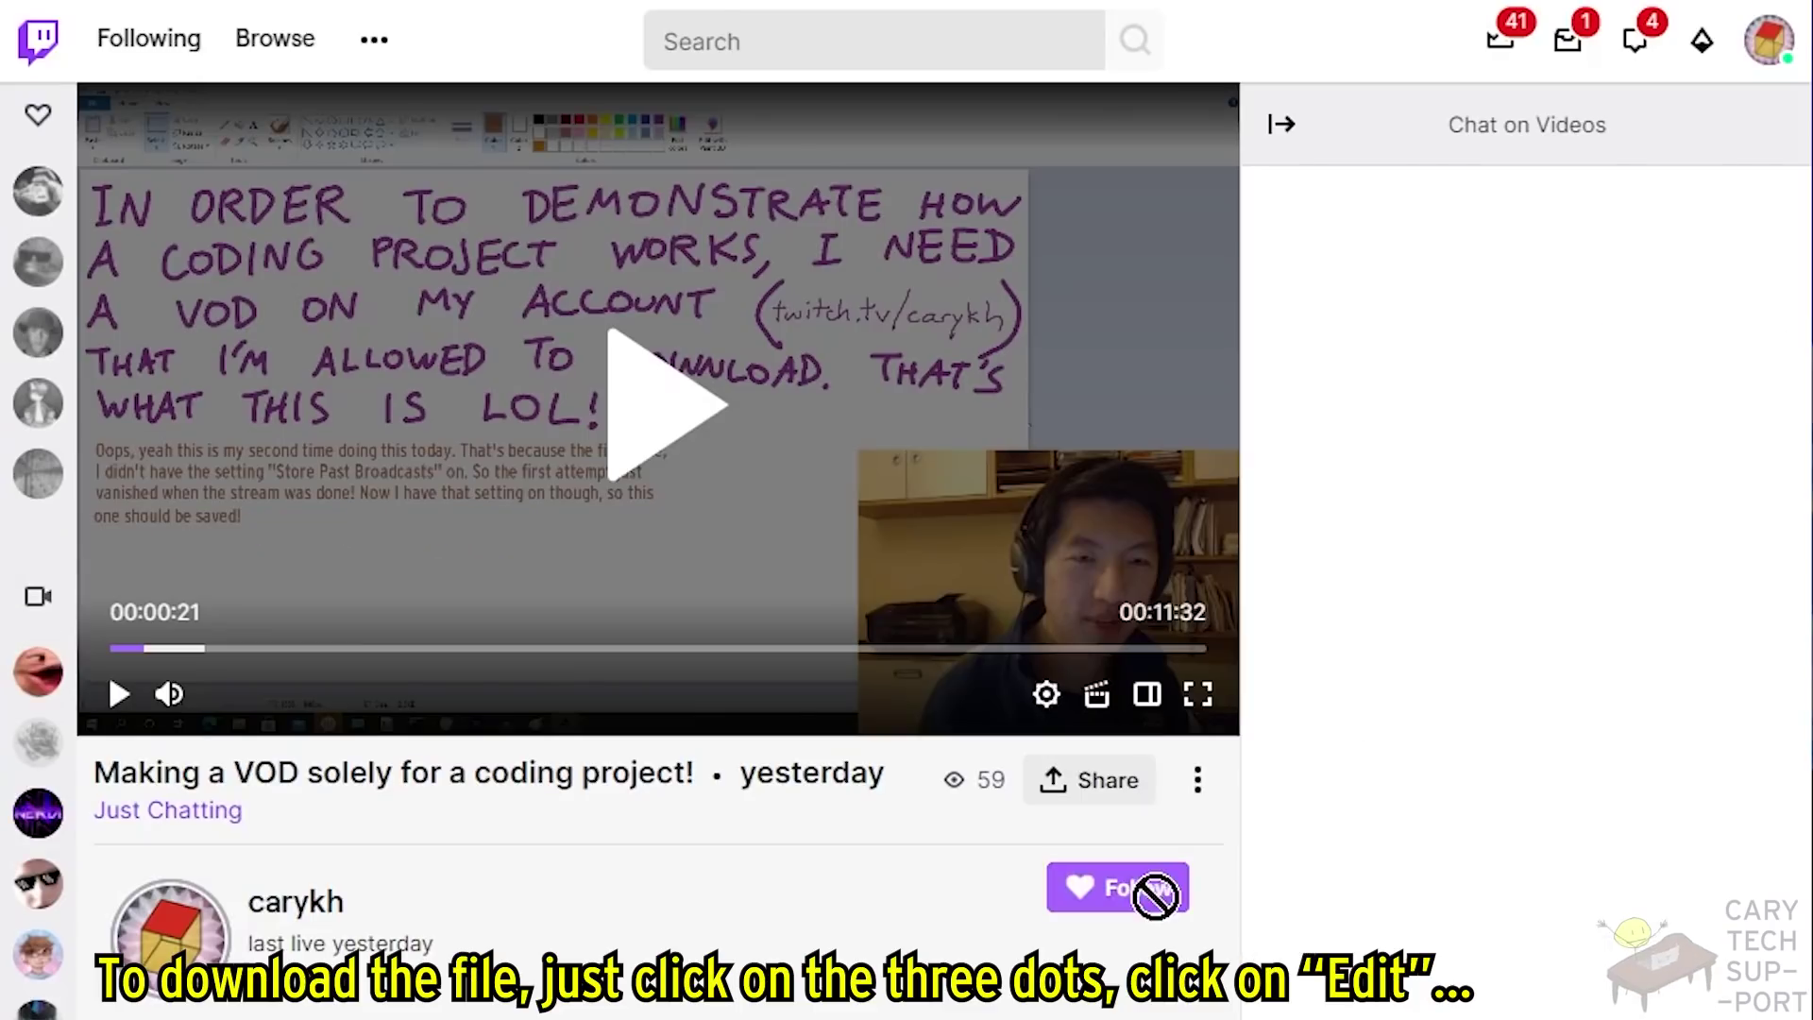
pyautogui.click(1197, 780)
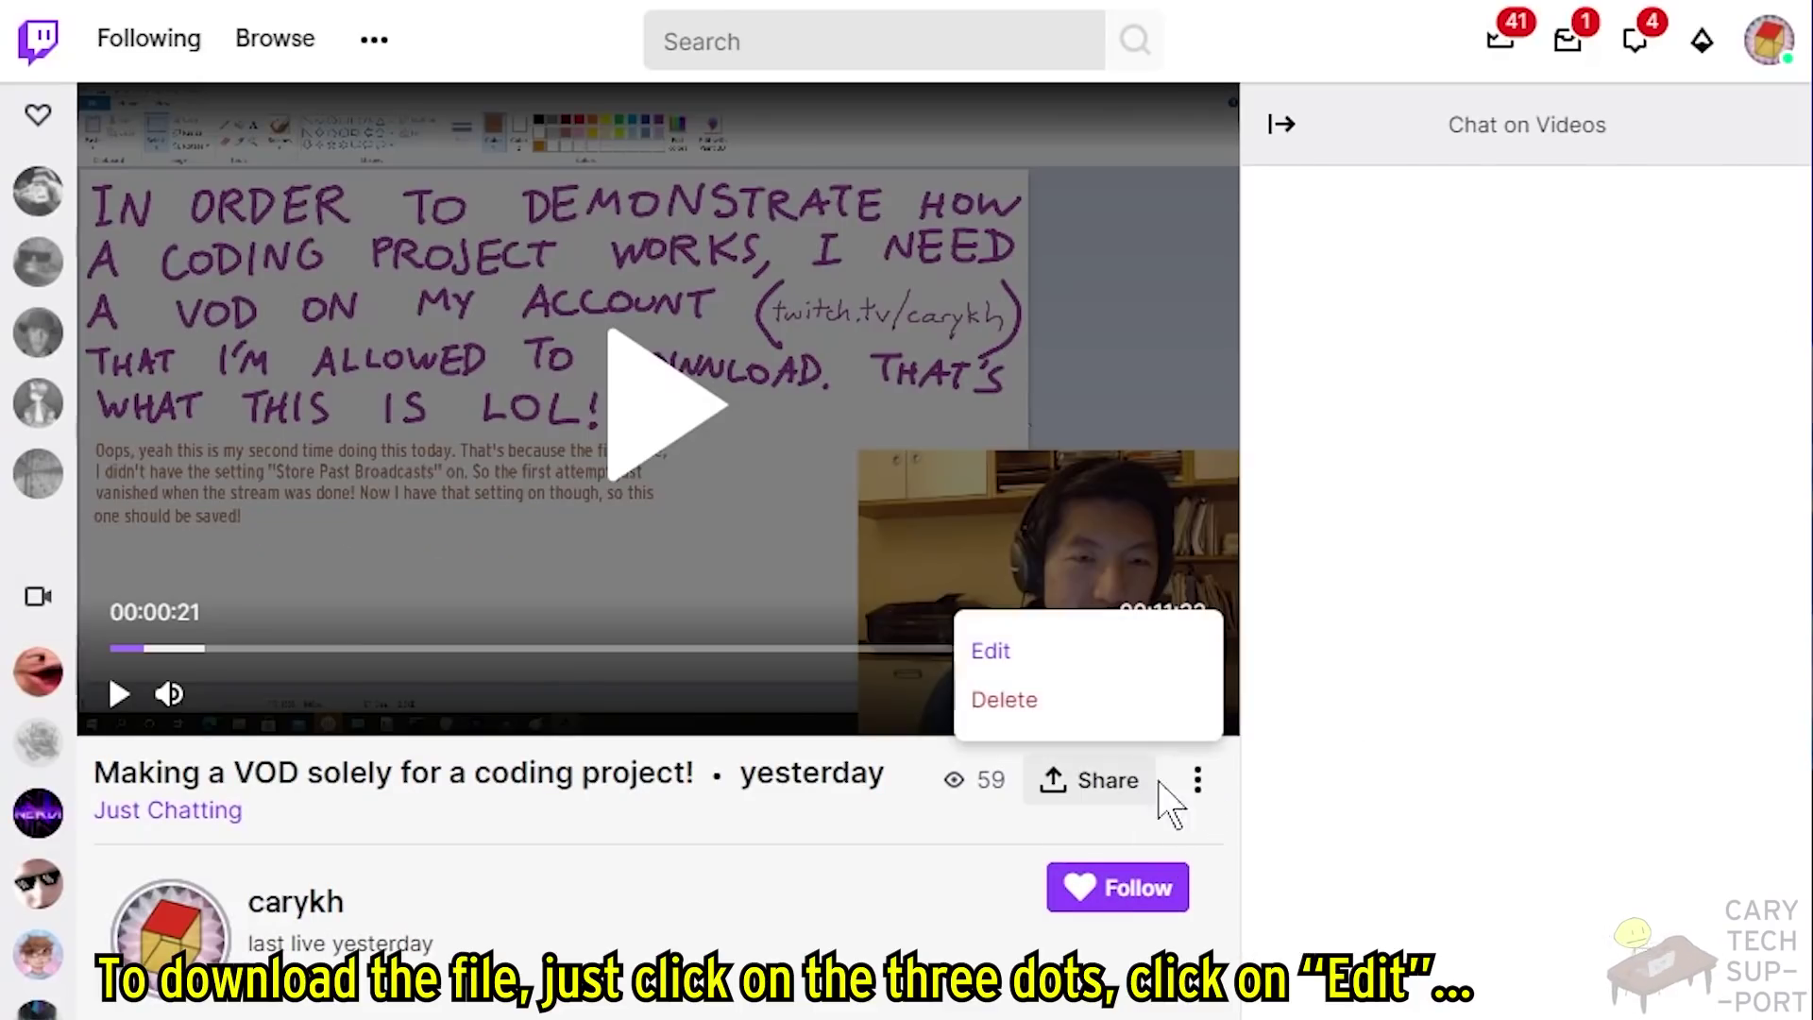
pyautogui.click(1096, 653)
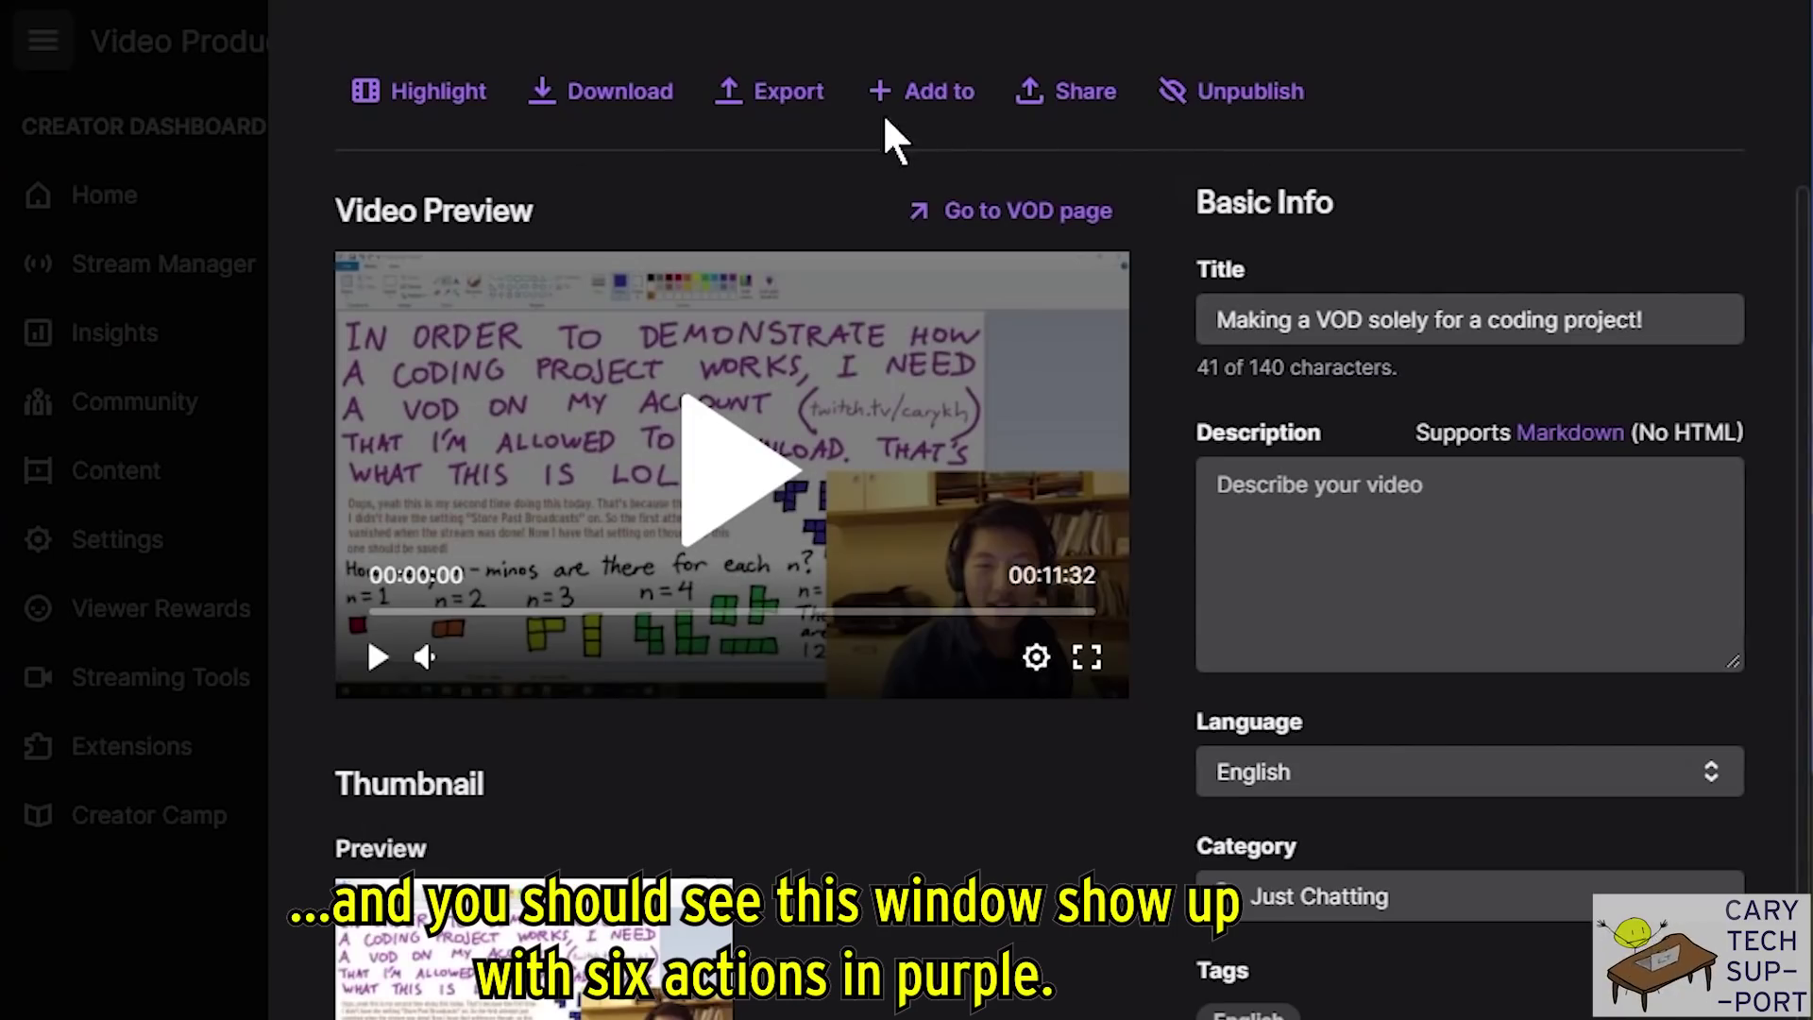
pyautogui.click(627, 94)
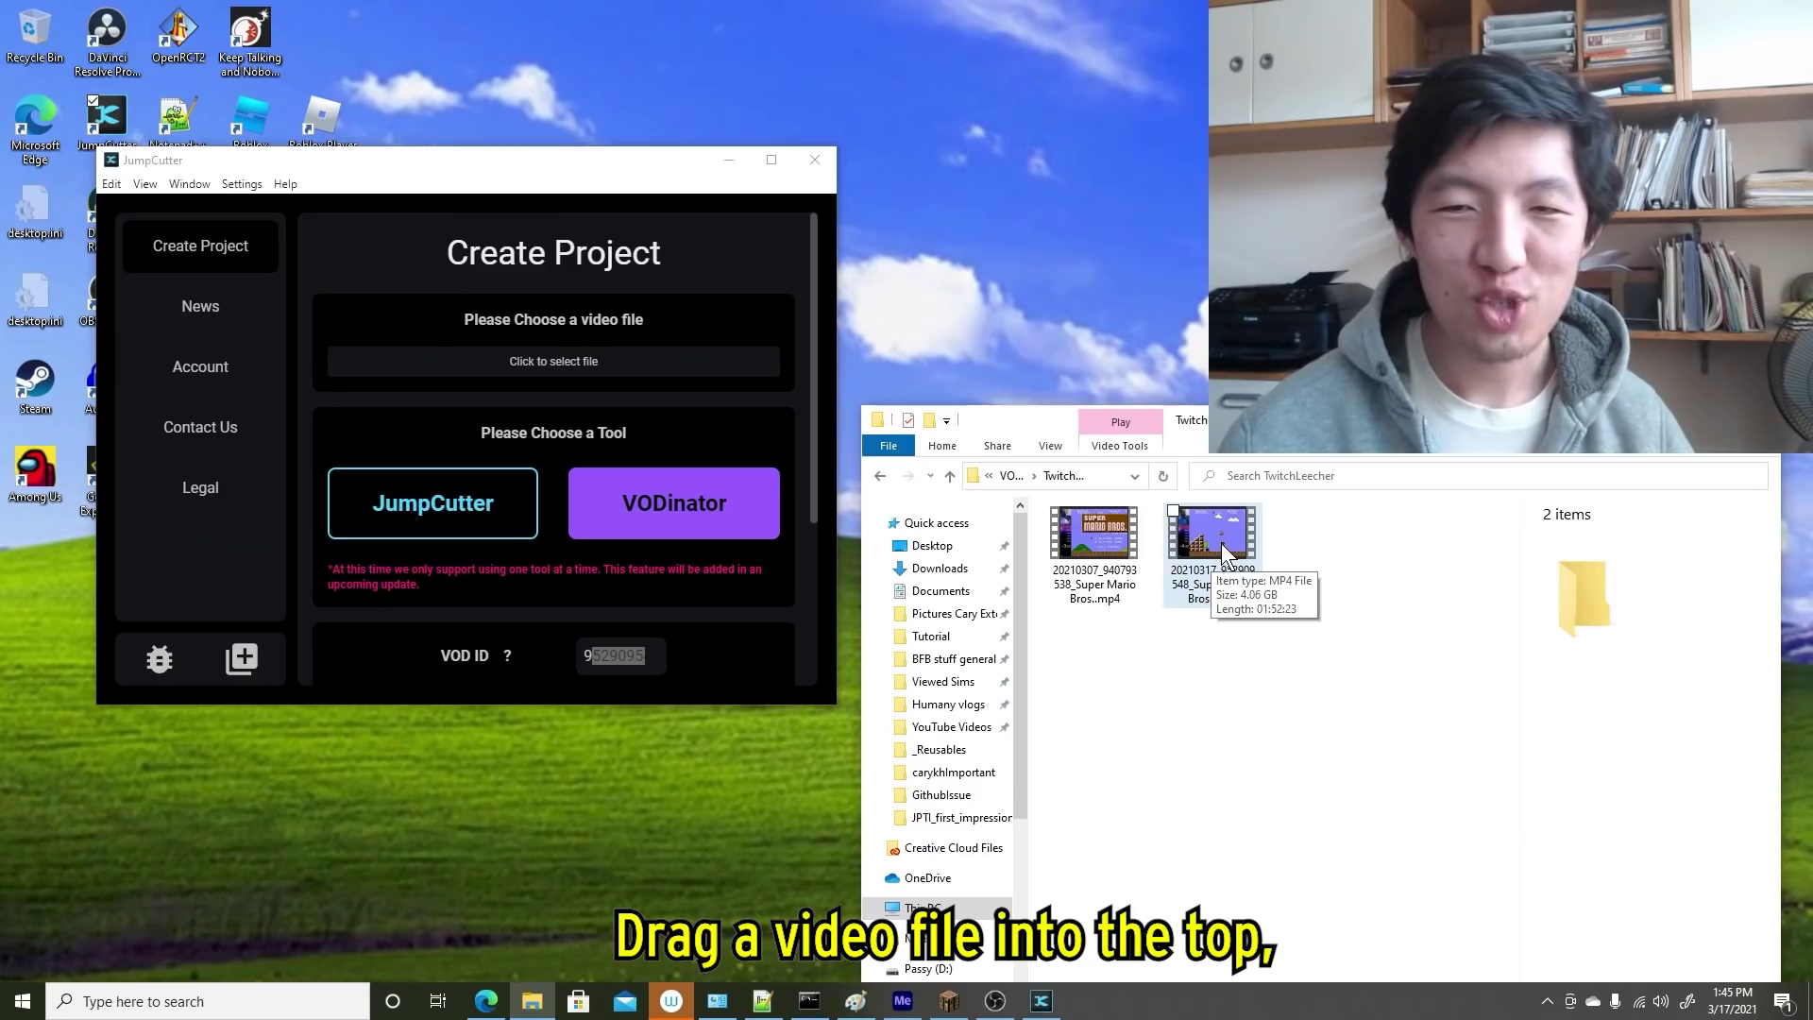
# Step: Load the Super Mario Bros VOD and start a VODinator project for 10 highlights of 30 seconds
pyautogui.moveTo(1220, 544)
pyautogui.mouseDown()
pyautogui.moveTo(620, 399)
pyautogui.moveTo(543, 351)
pyautogui.mouseUp()
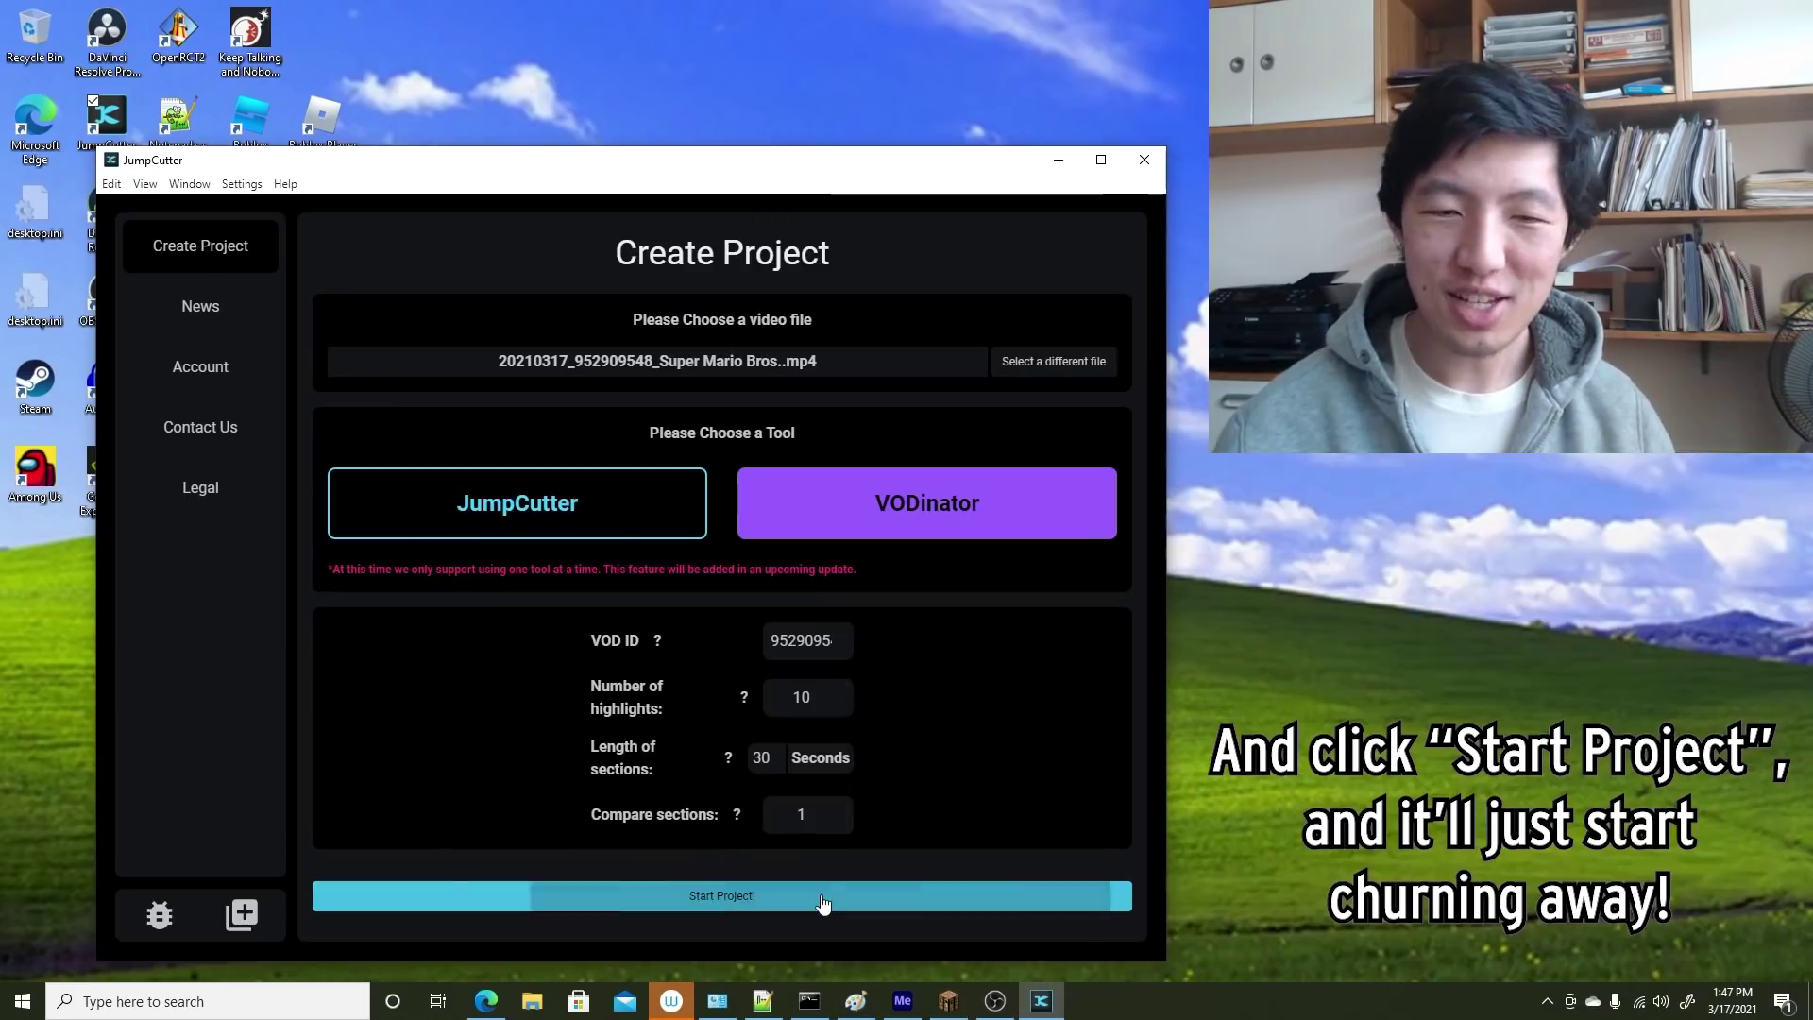
pyautogui.click(829, 889)
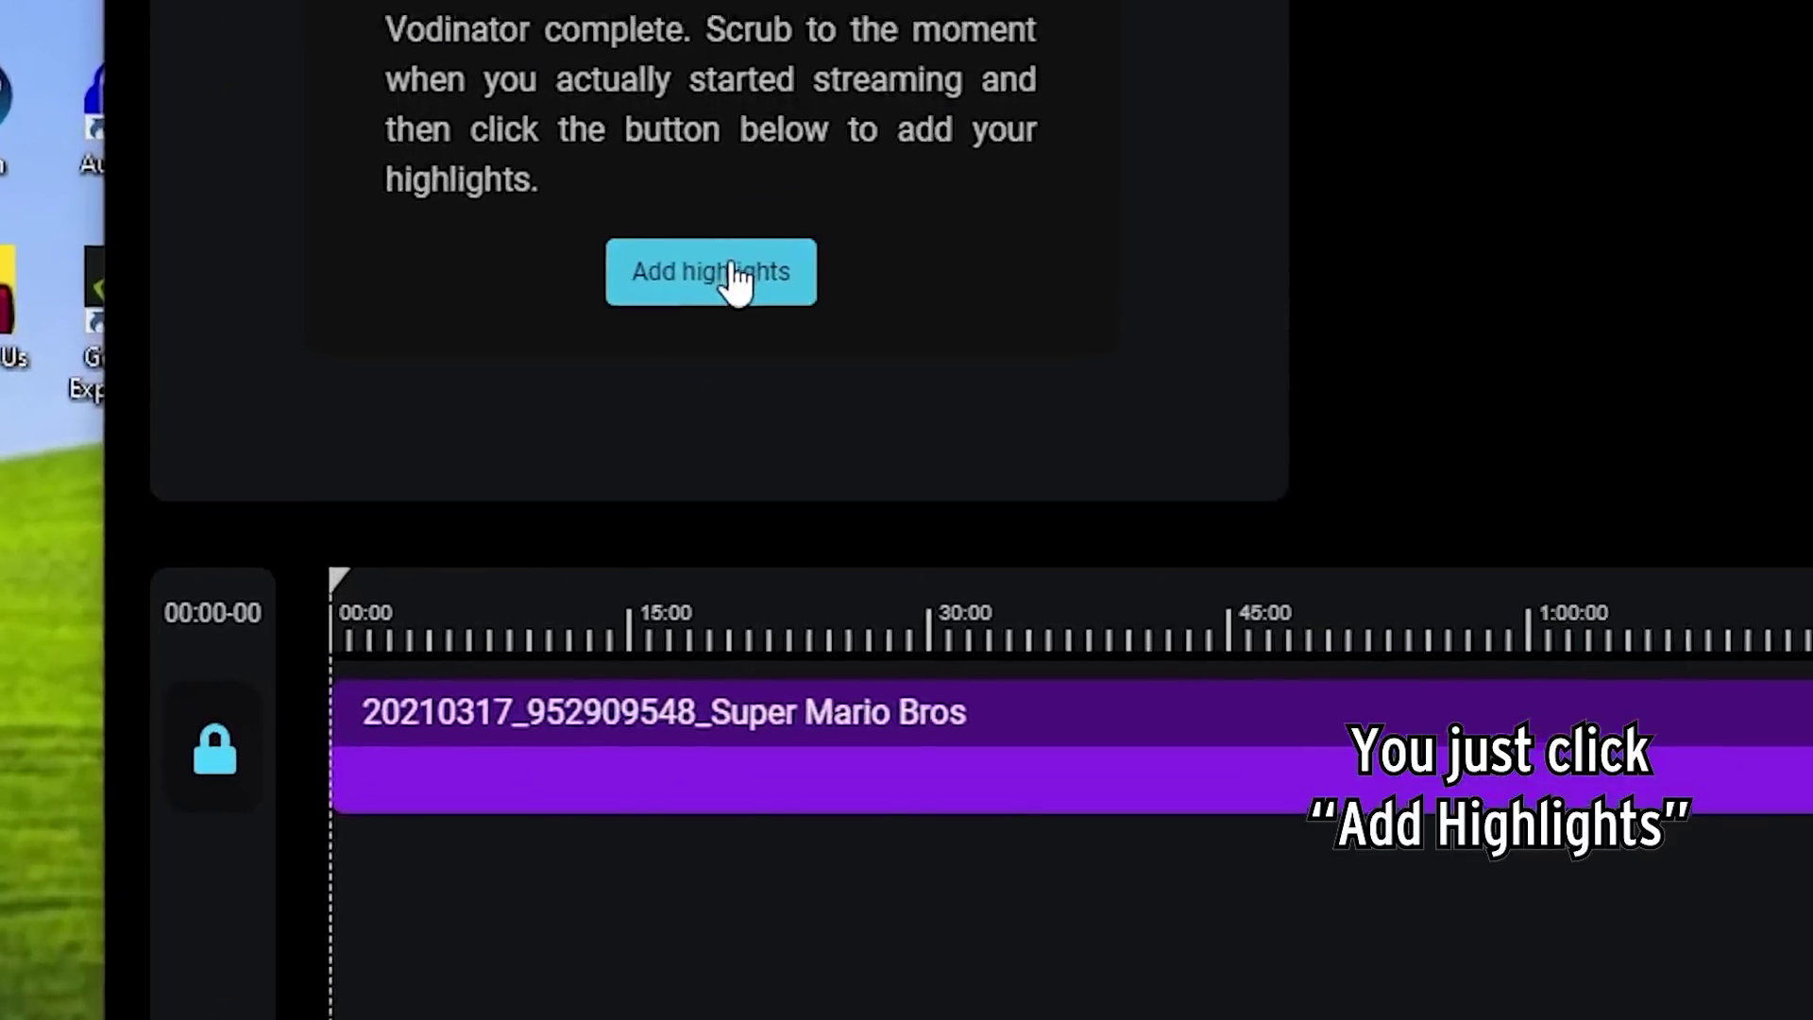
# Step: Add the VODinator highlights to the timeline, resize one marker, and play the clip near 39:16
pyautogui.click(381, 458)
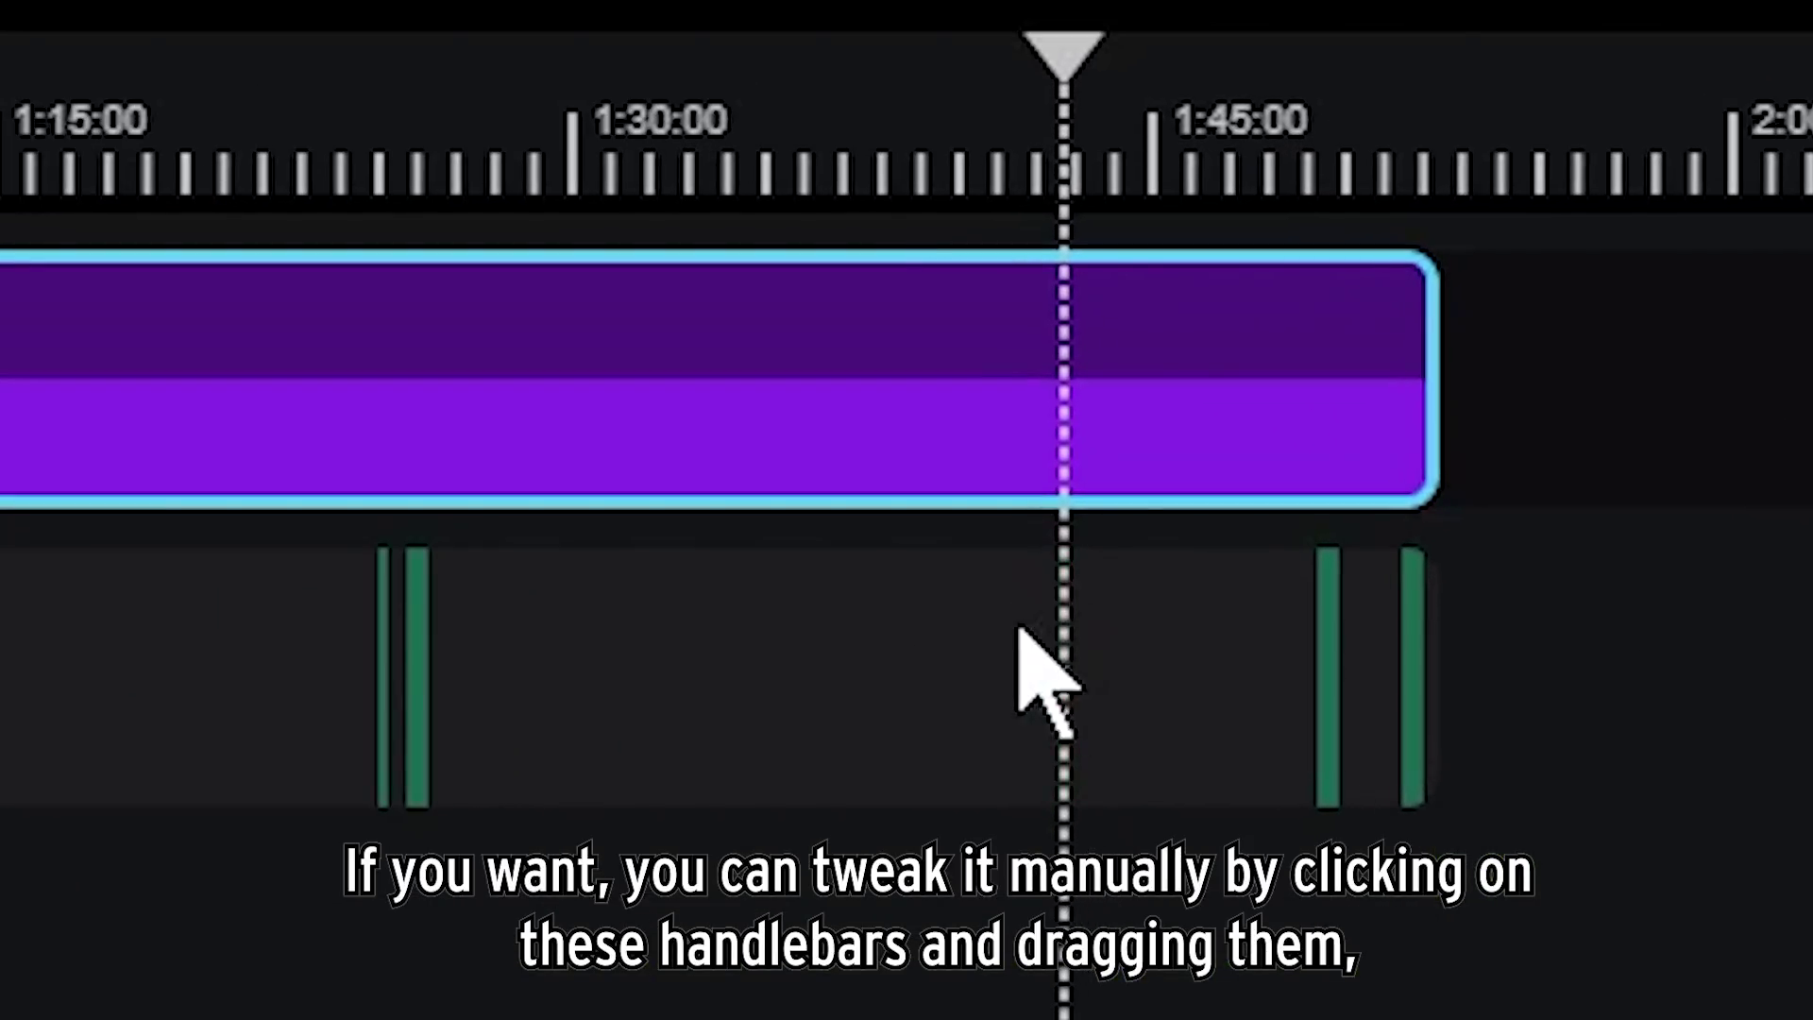
pyautogui.moveTo(1064, 631)
pyautogui.mouseDown()
pyautogui.moveTo(1206, 643)
pyautogui.moveTo(1093, 639)
pyautogui.moveTo(1063, 611)
pyautogui.moveTo(1266, 667)
pyautogui.moveTo(1086, 652)
pyautogui.mouseUp()
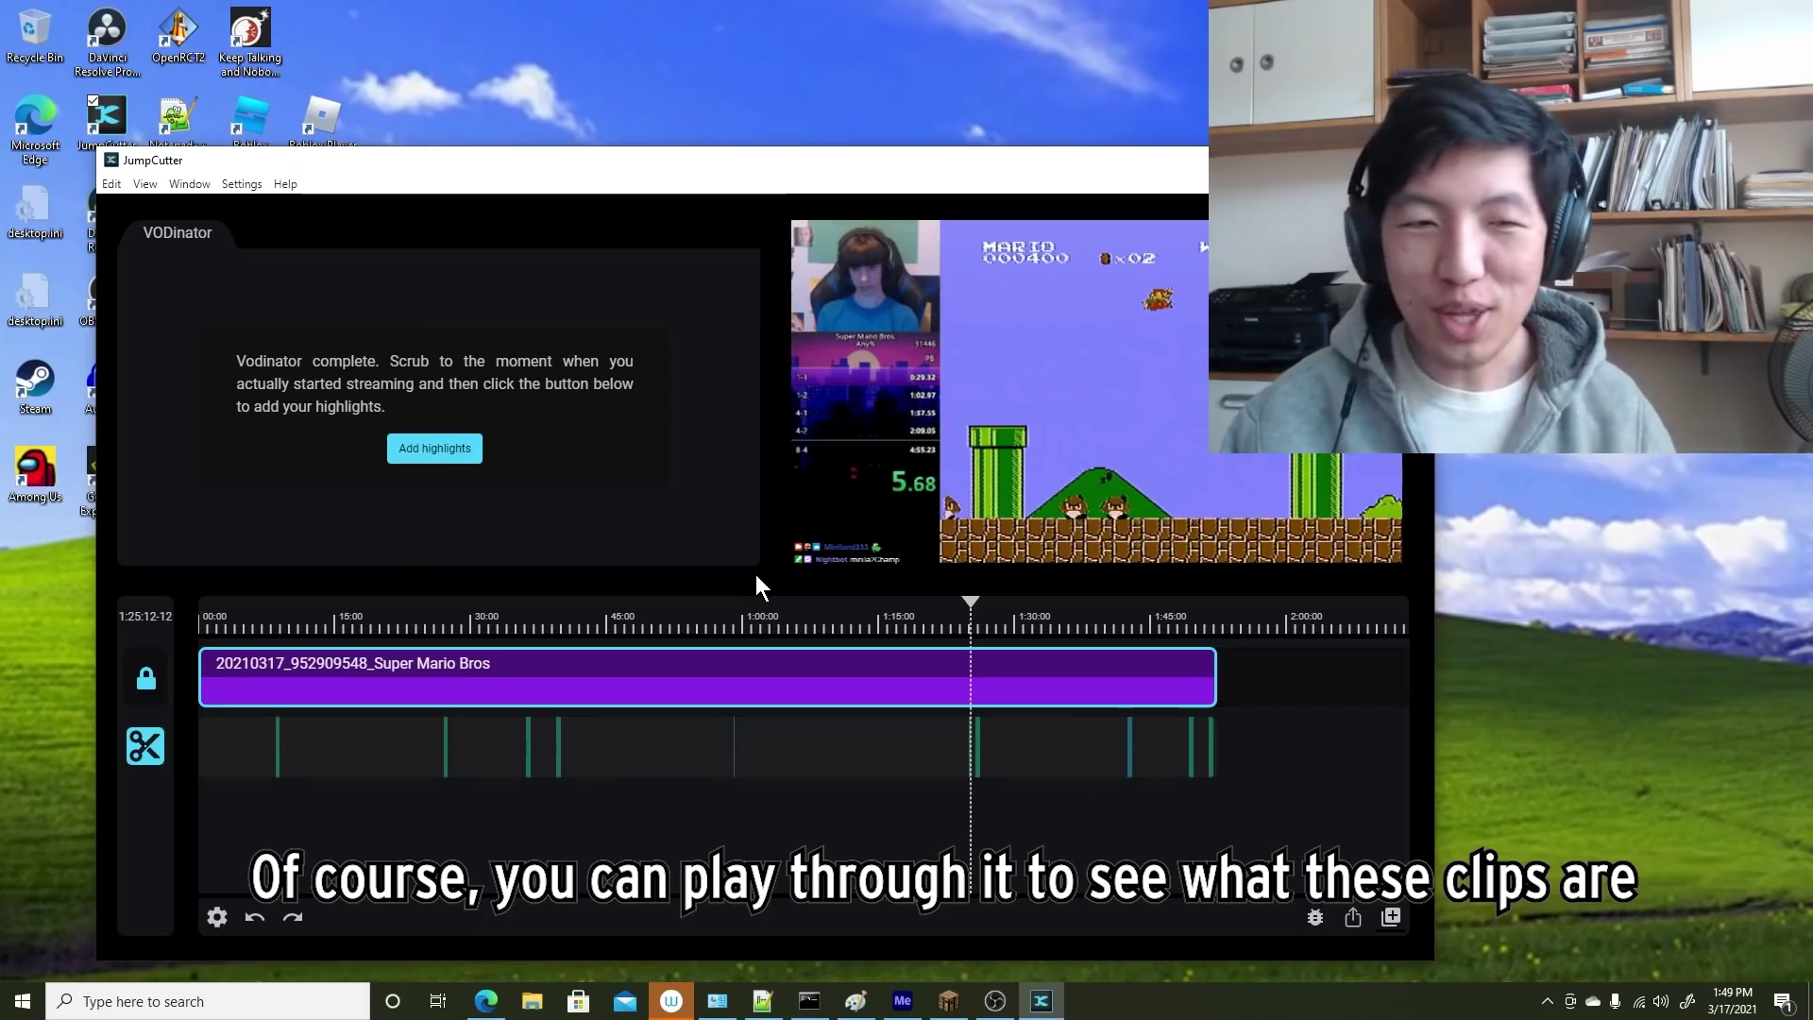
pyautogui.click(553, 627)
pyautogui.click(1066, 508)
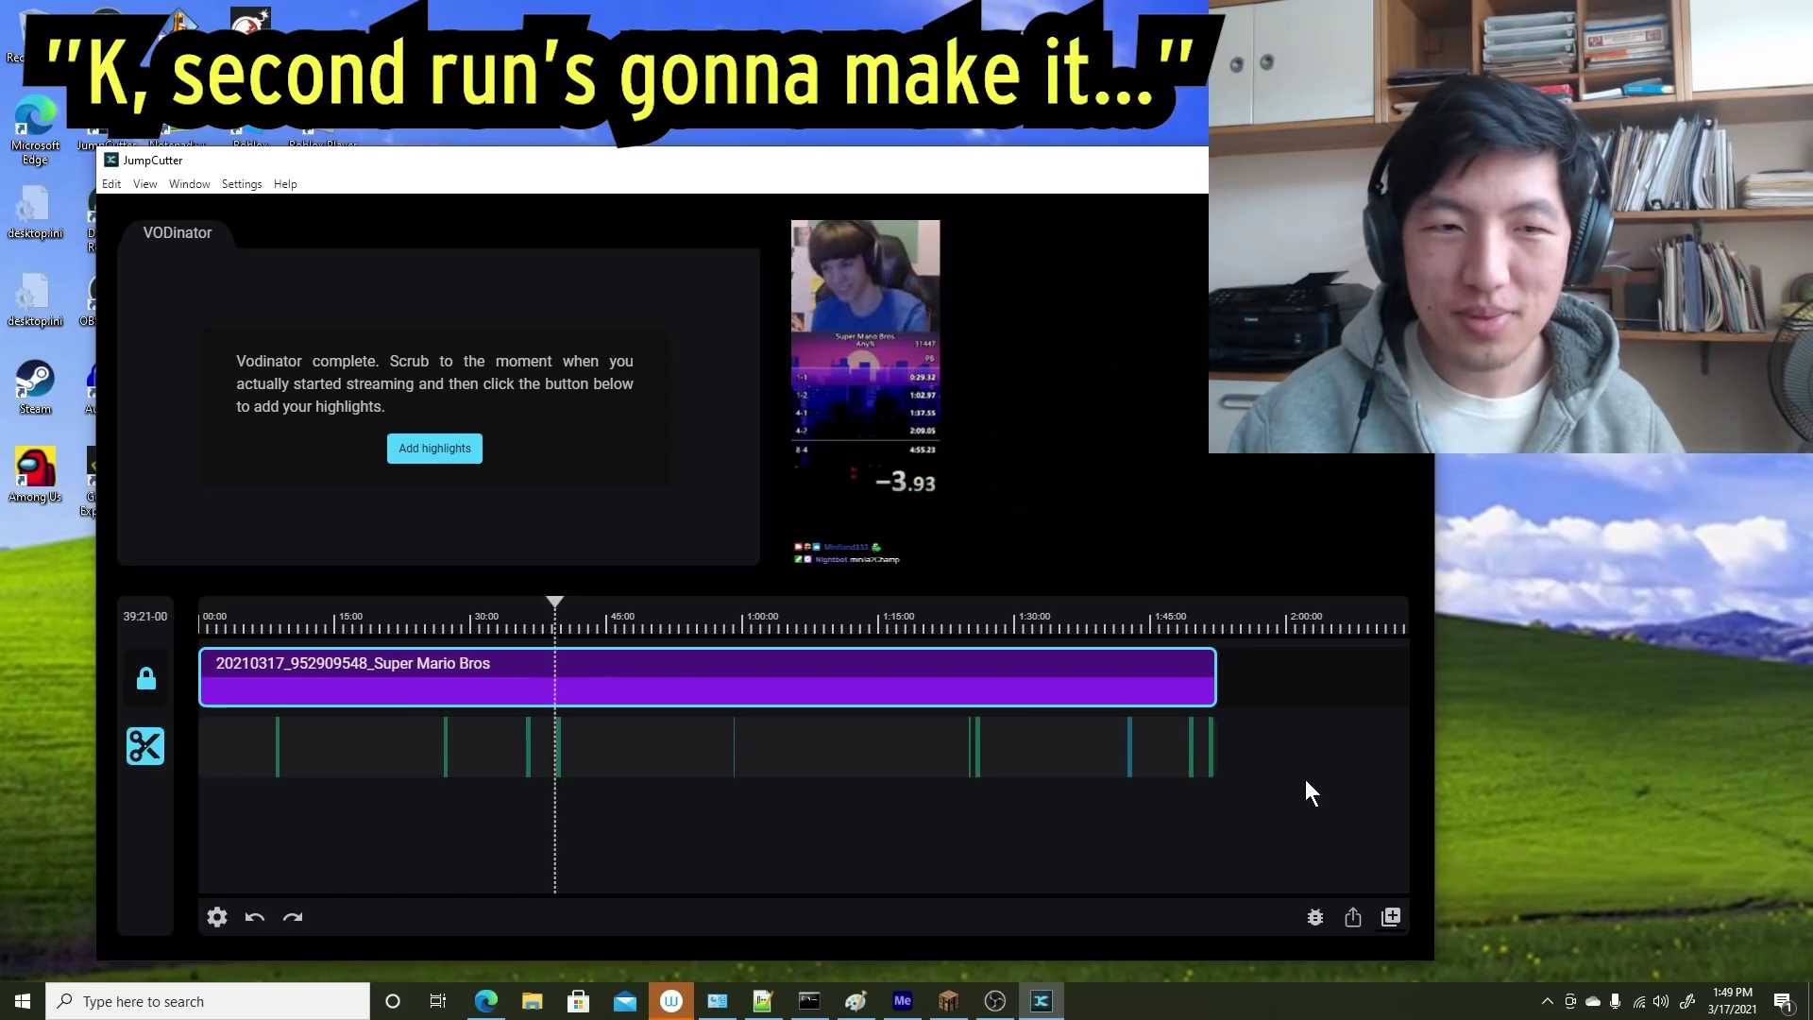
pyautogui.moveTo(1070, 505)
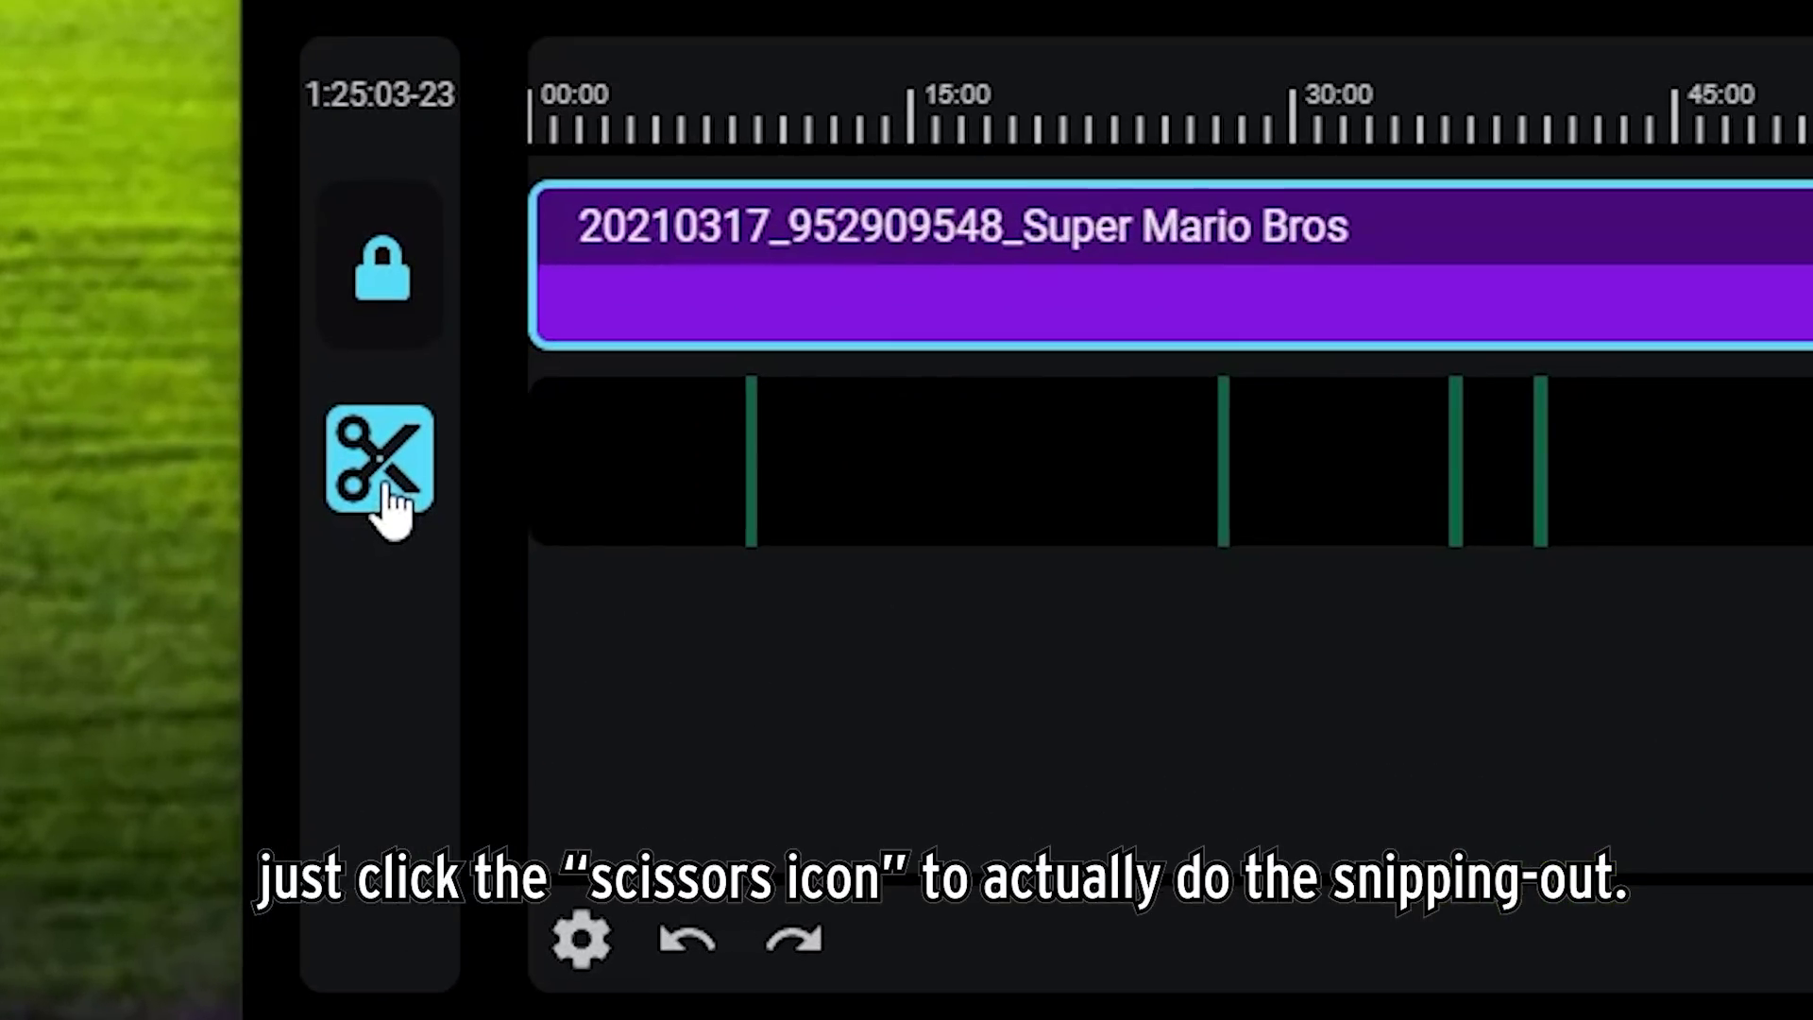
pyautogui.click(382, 500)
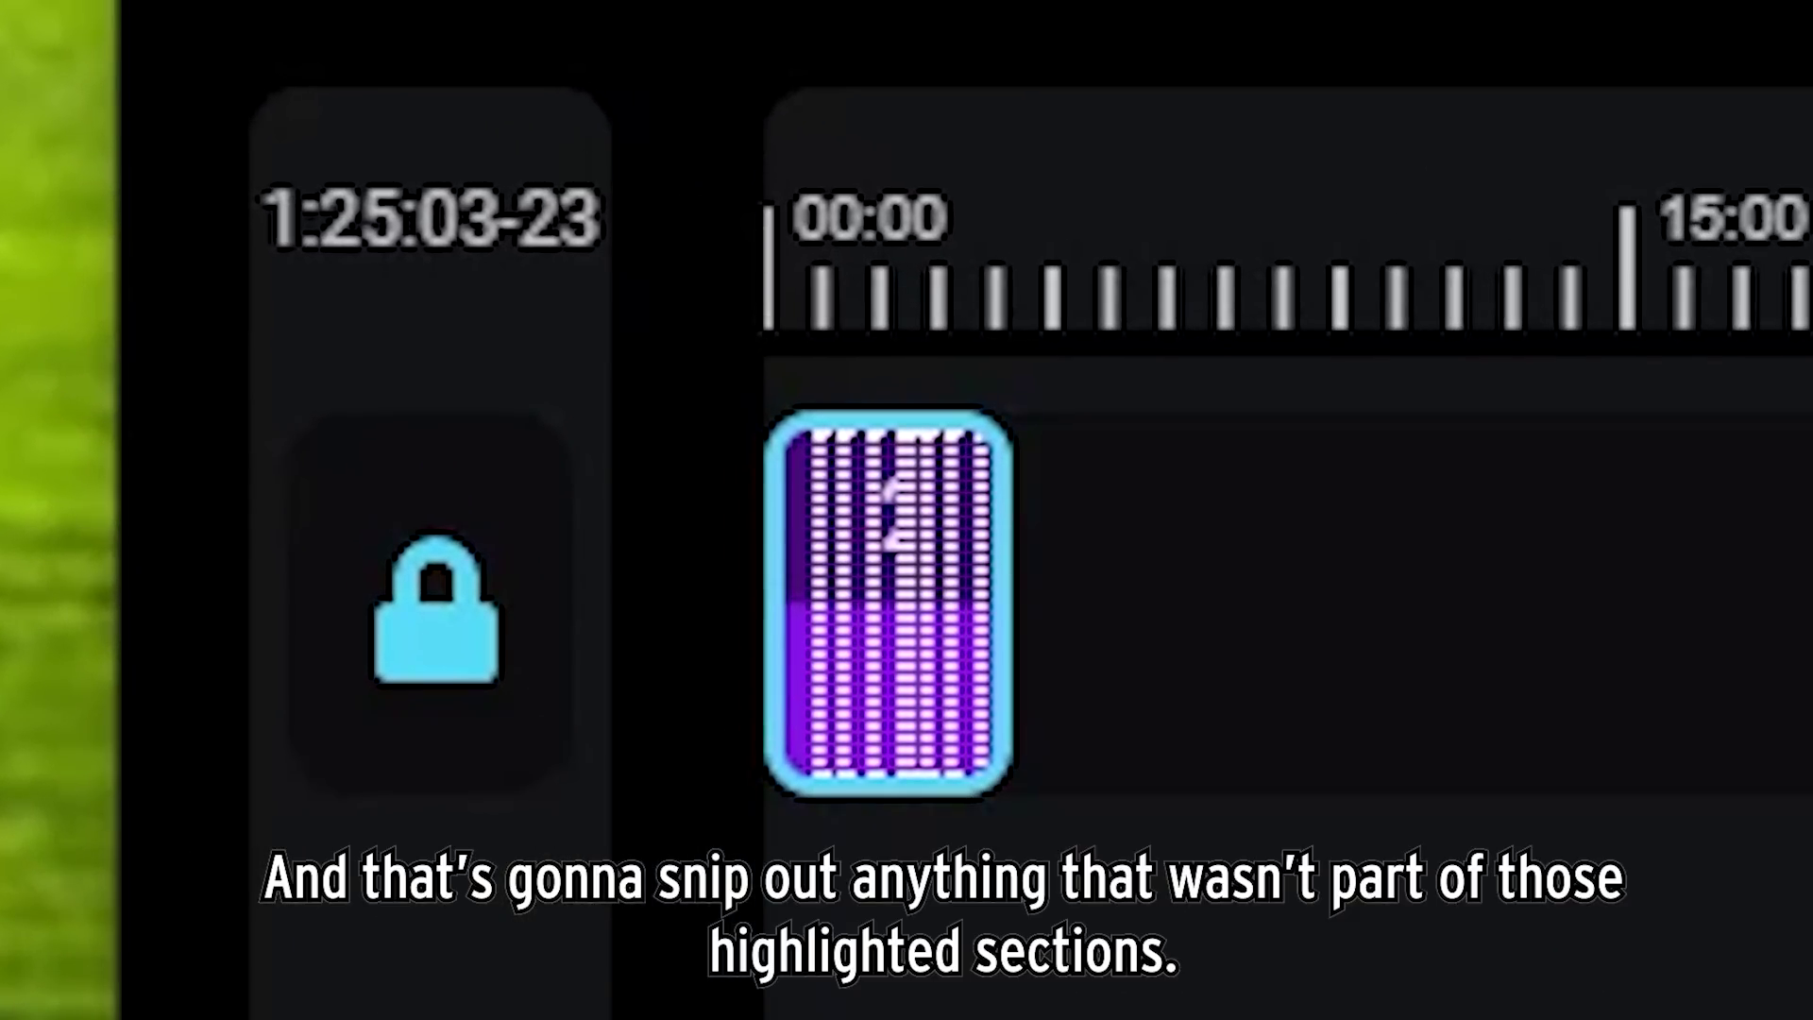
pyautogui.click(820, 301)
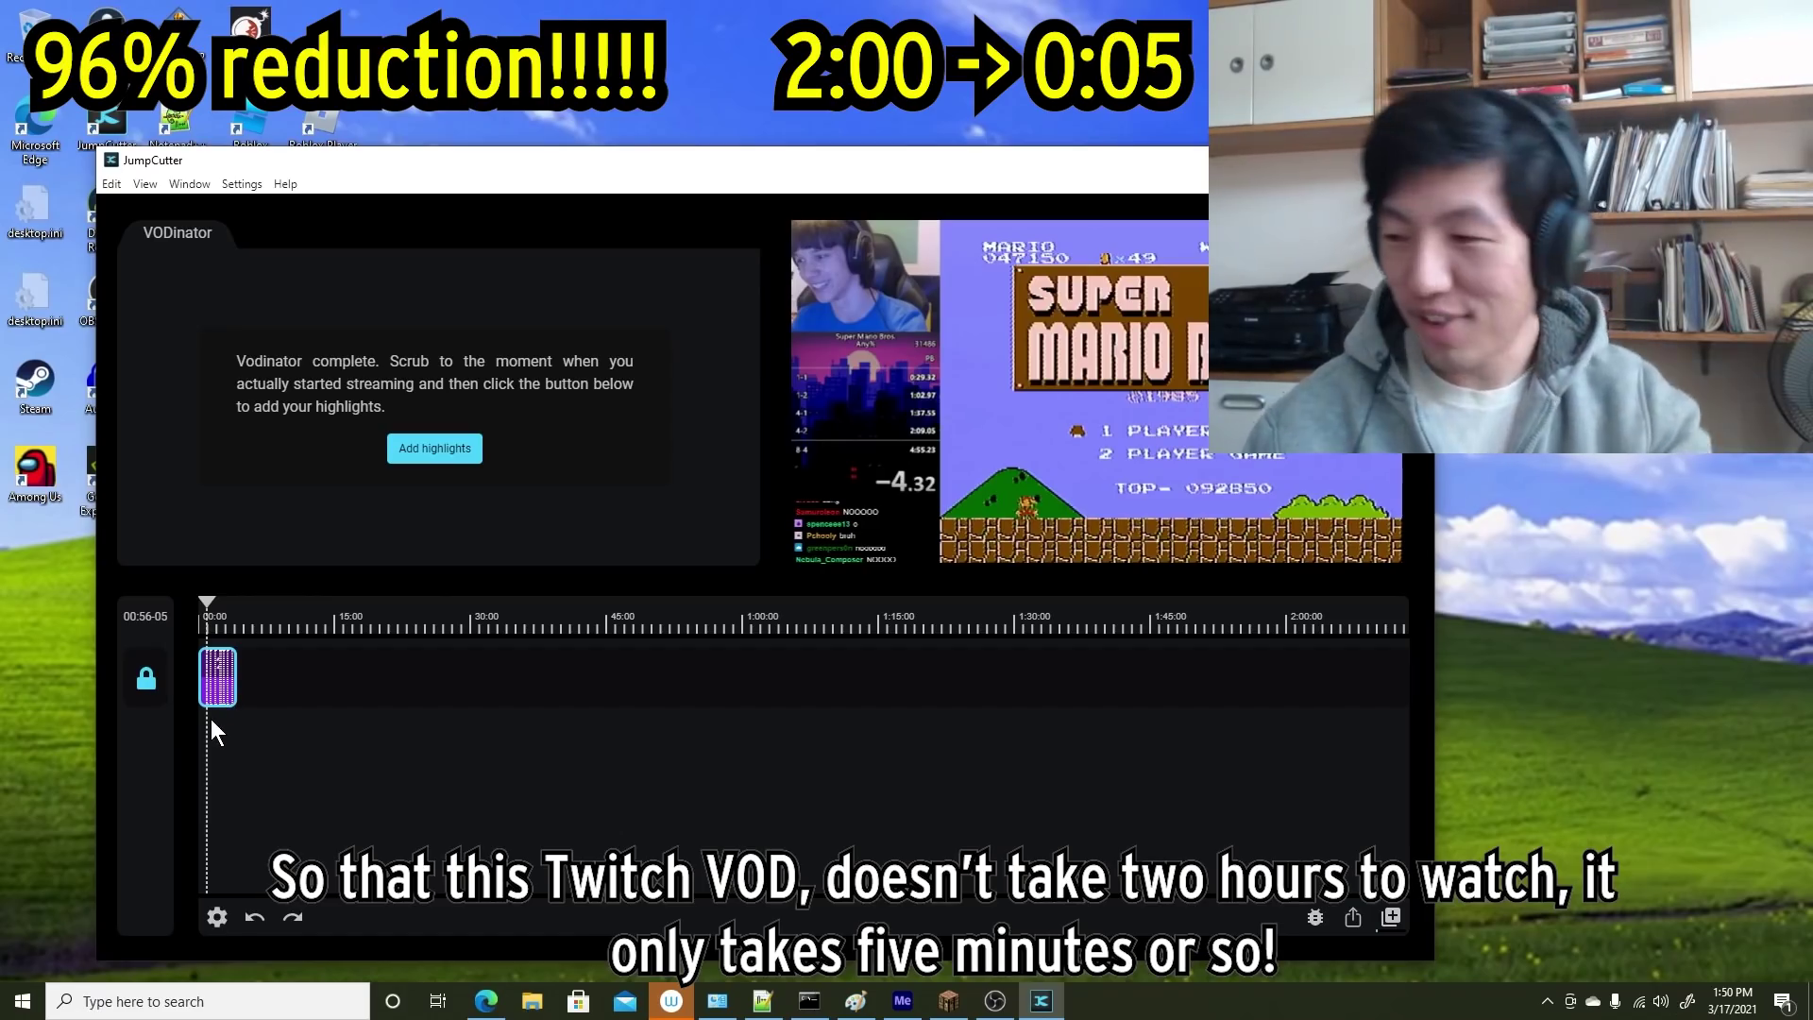
pyautogui.scroll(5, 268, 758)
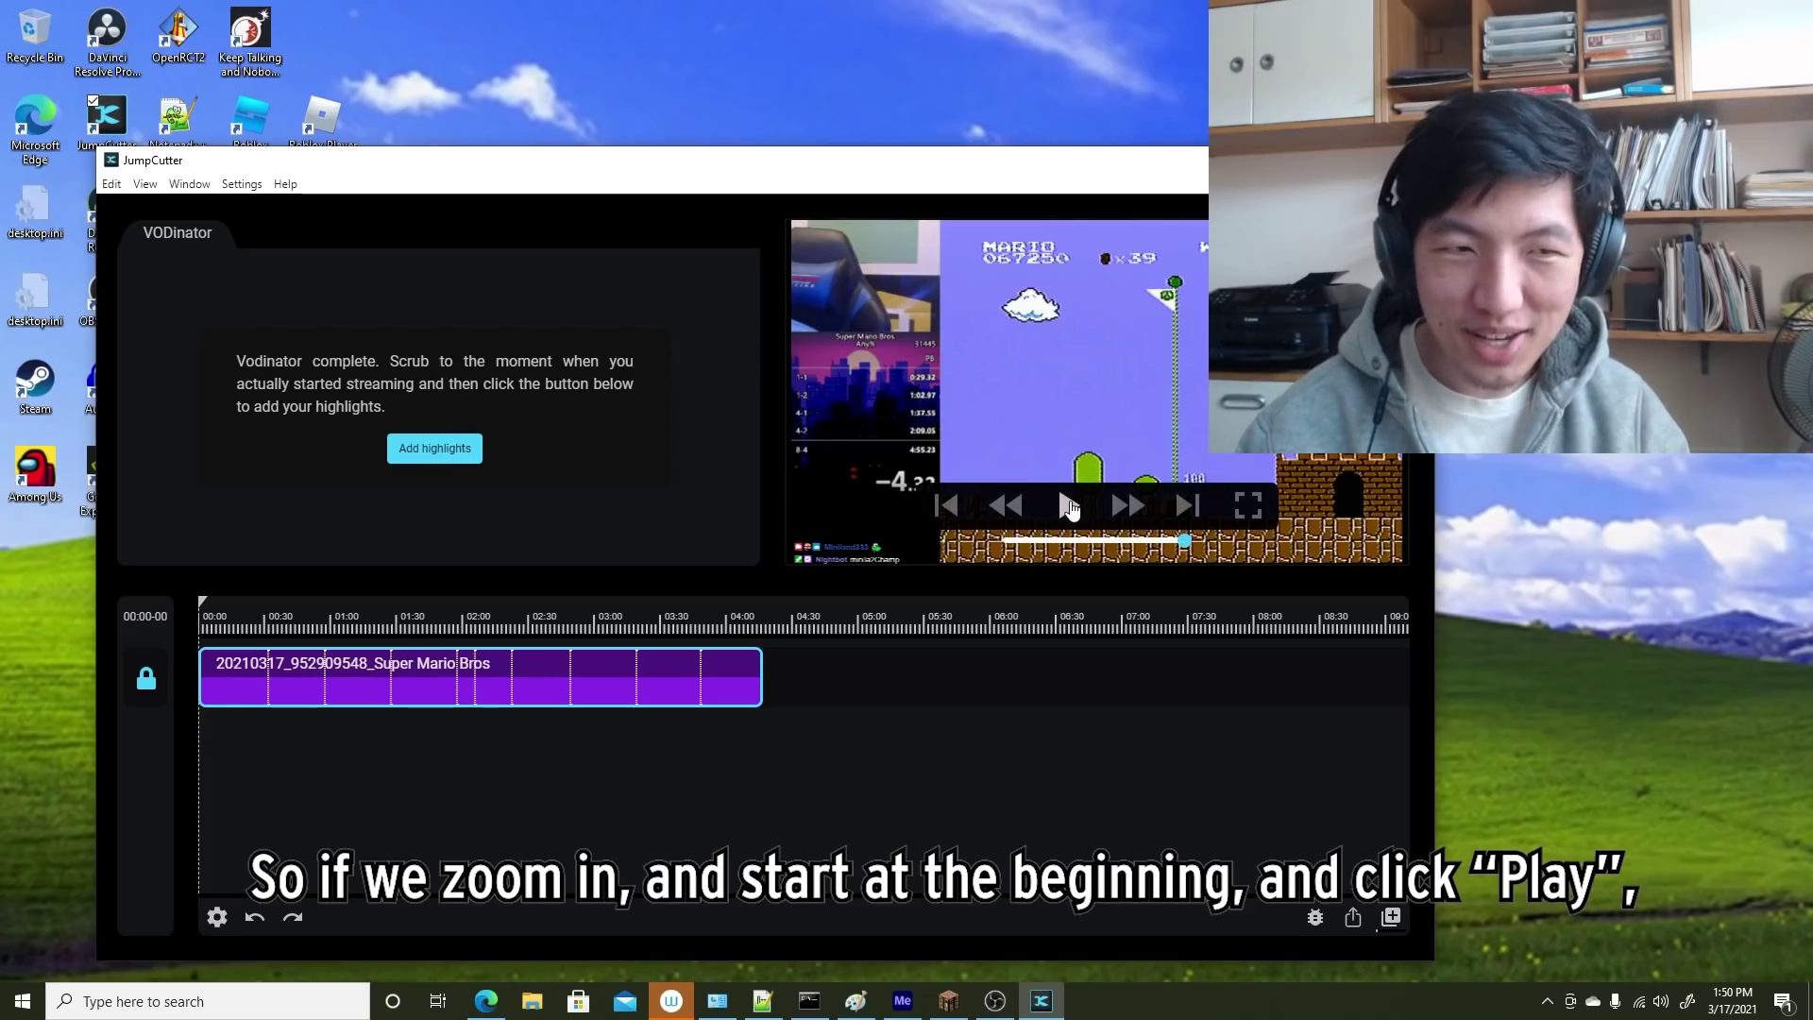
pyautogui.click(1070, 508)
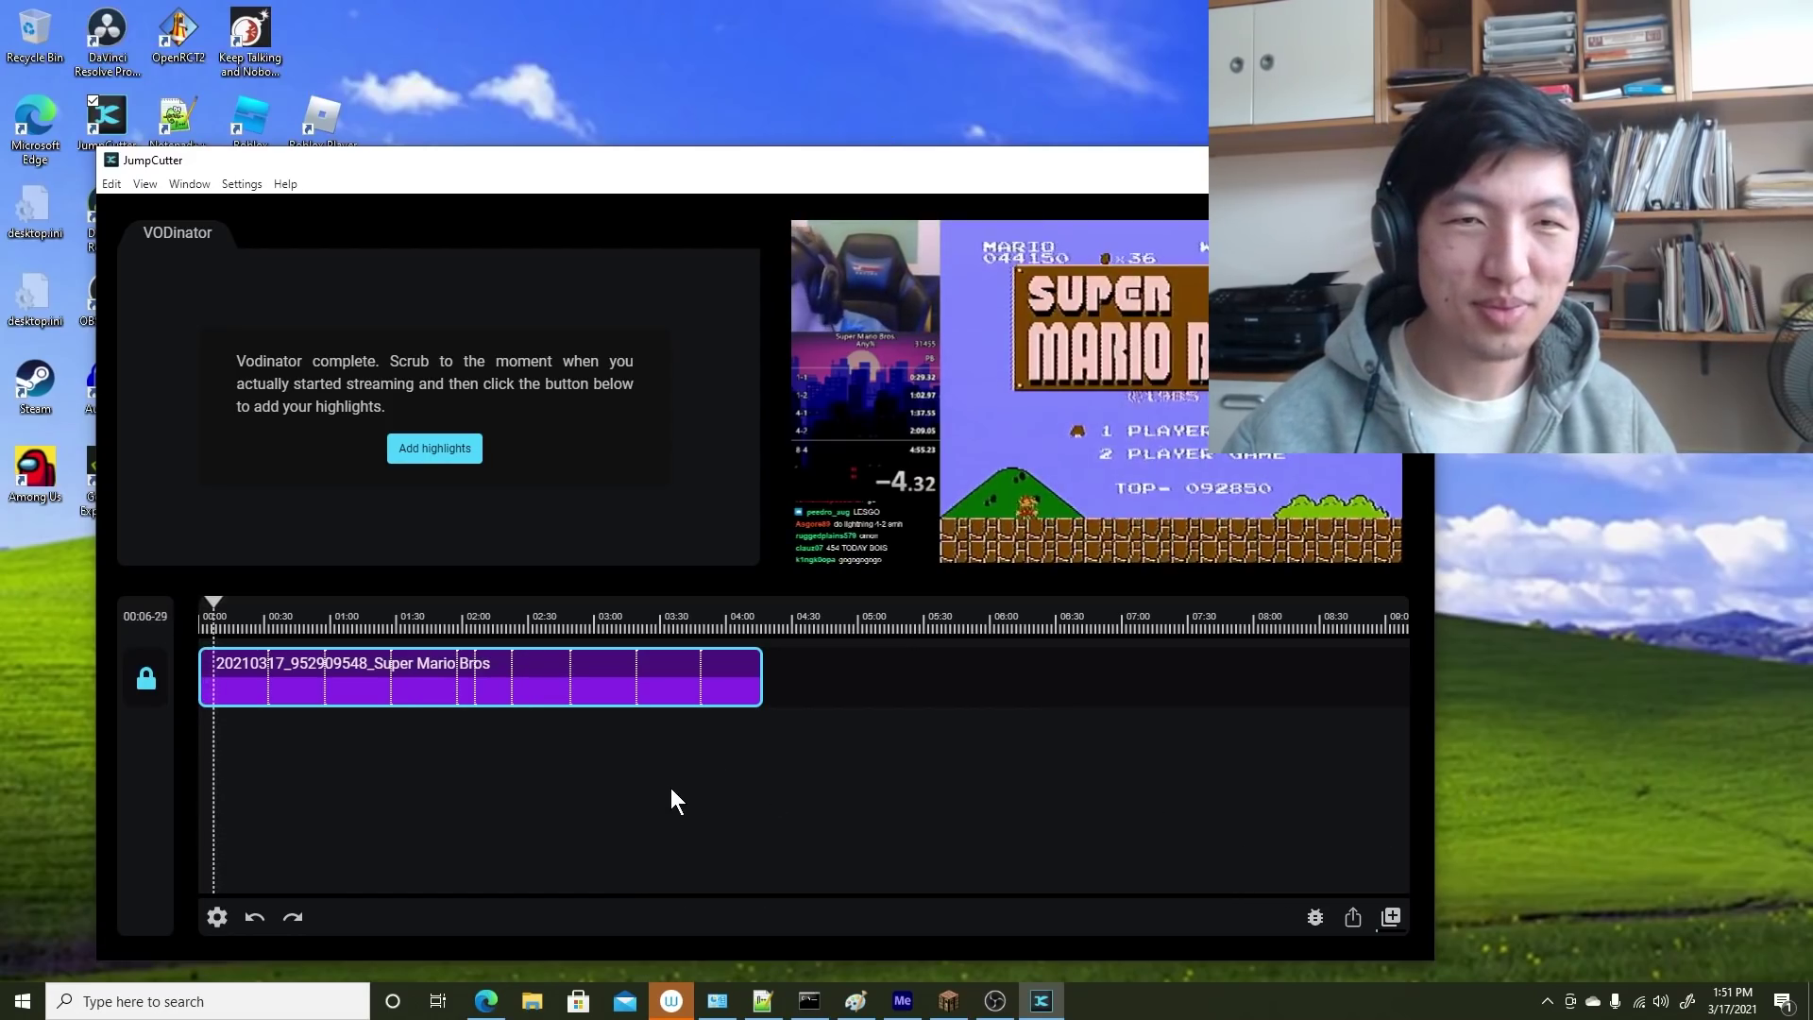
pyautogui.moveTo(887, 521)
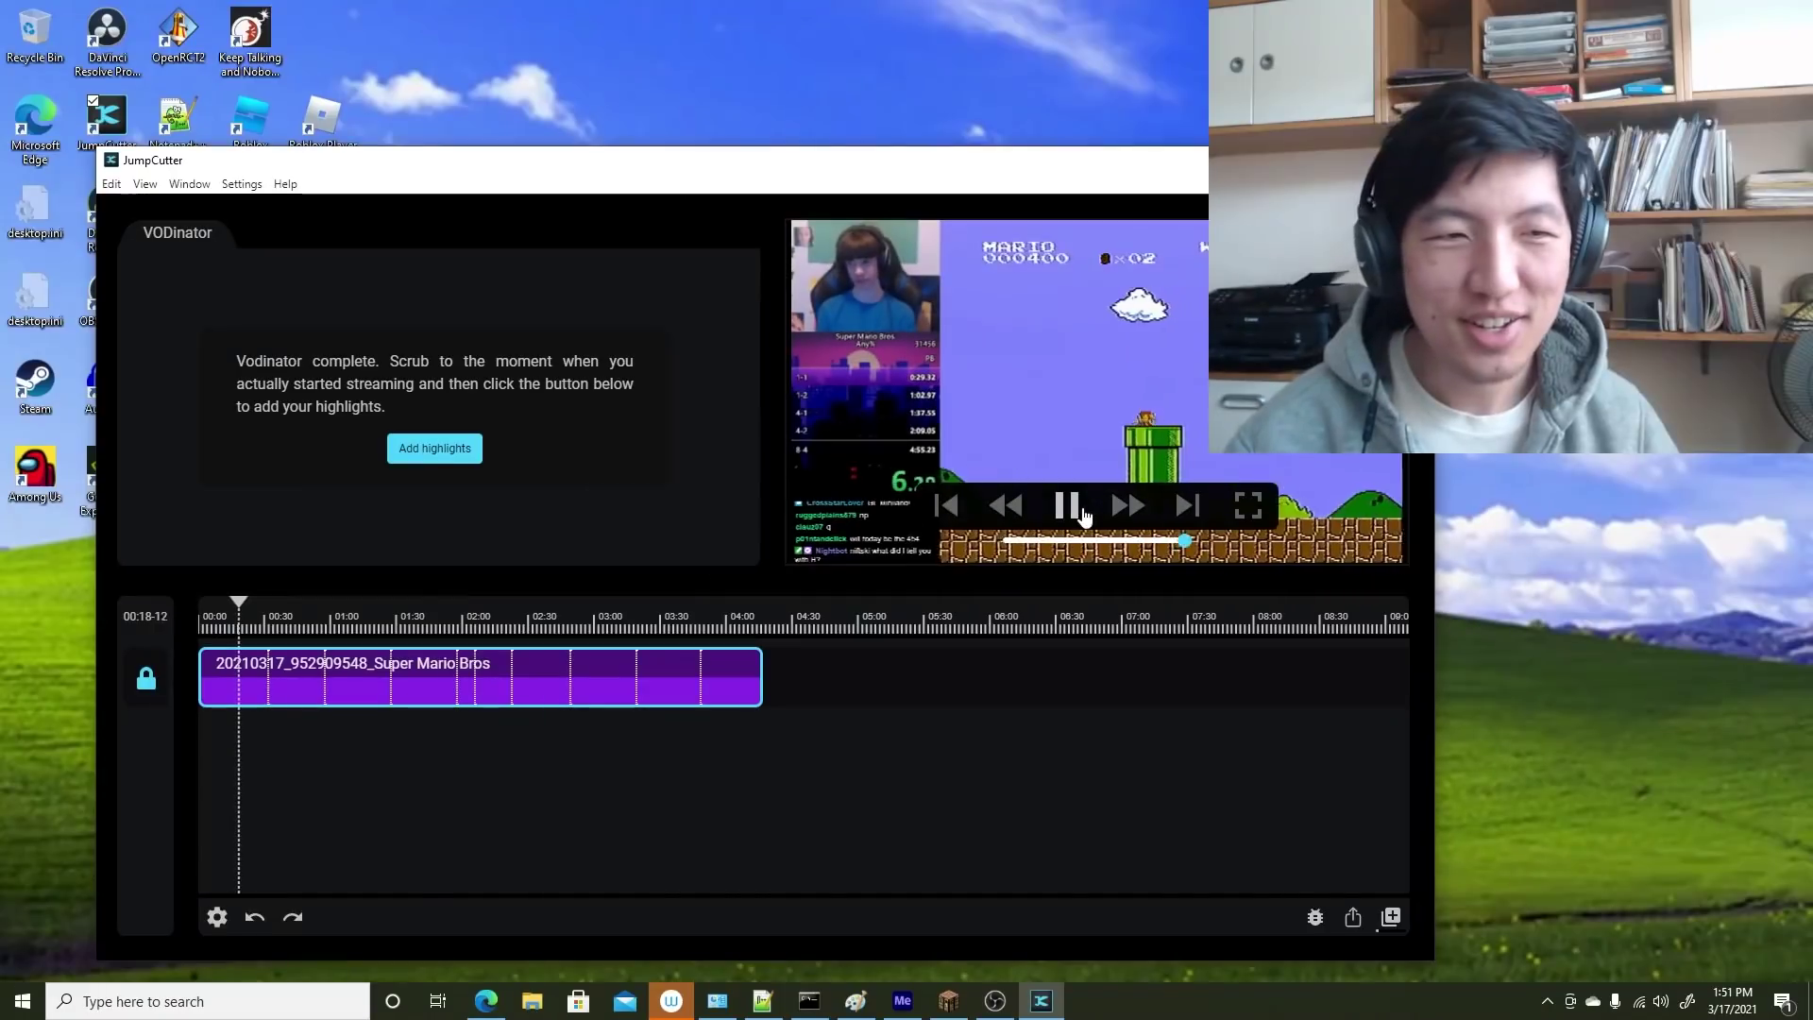
pyautogui.click(264, 610)
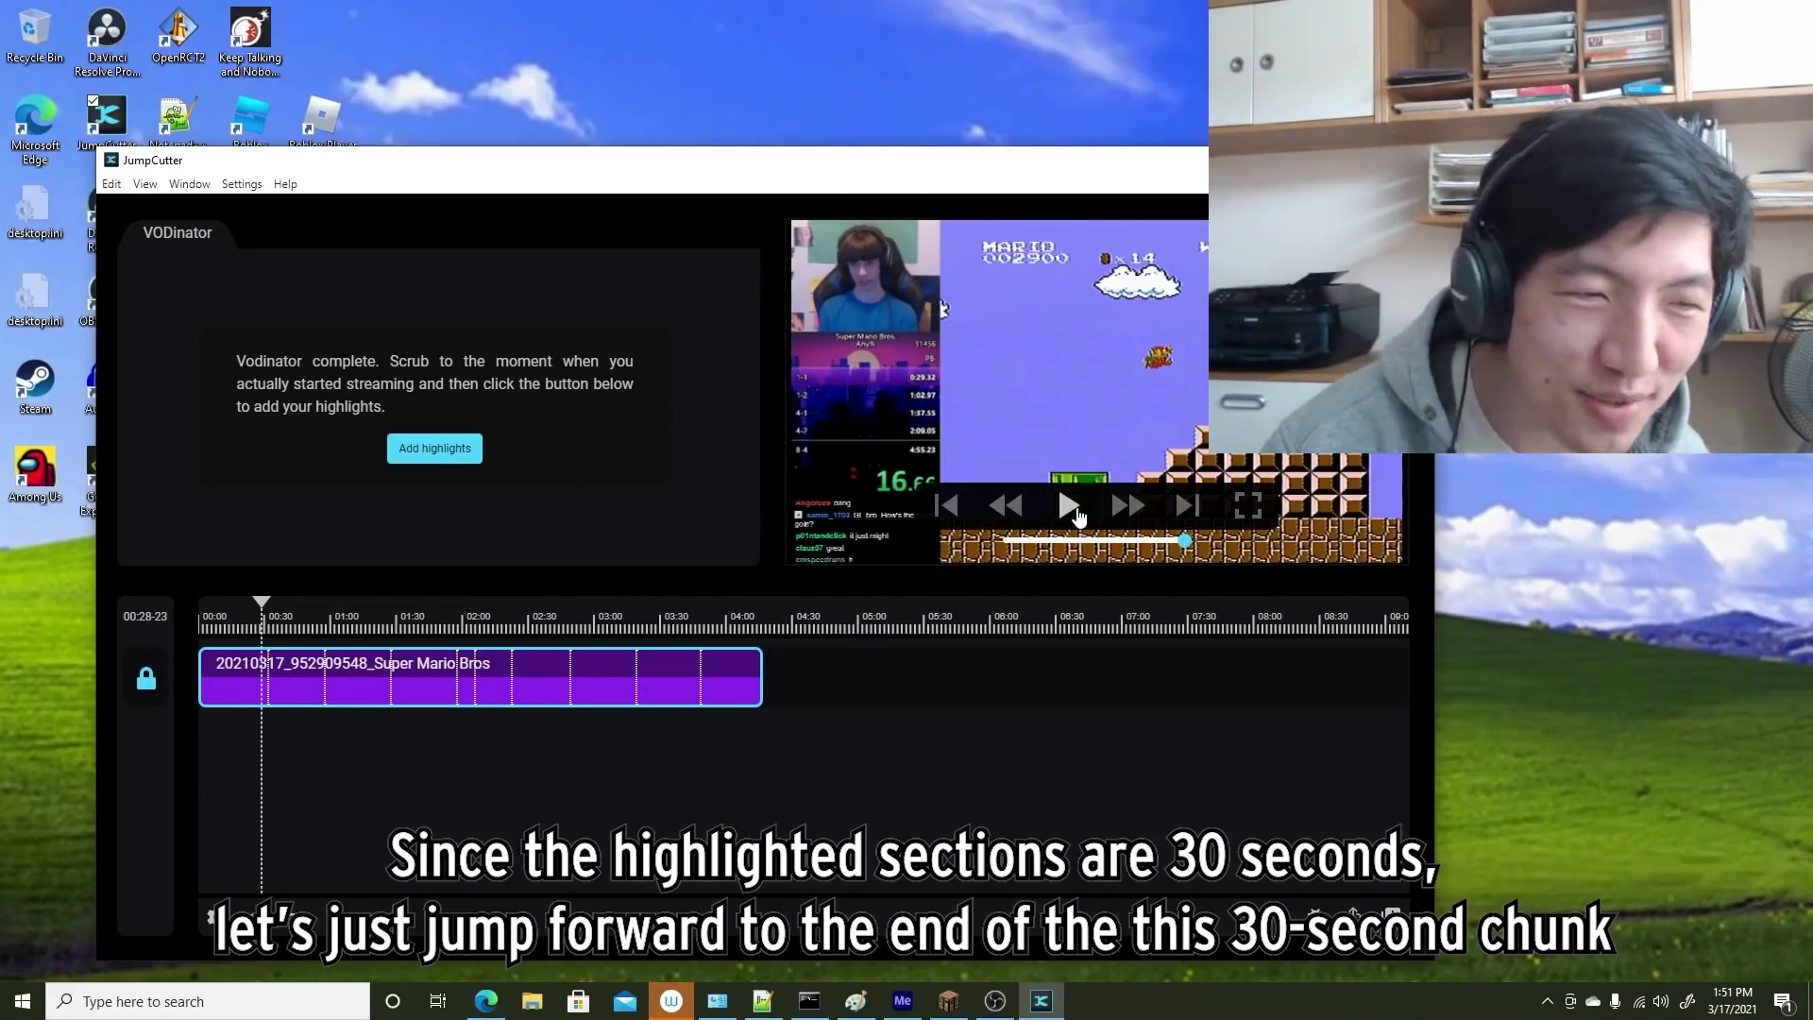
pyautogui.click(1077, 514)
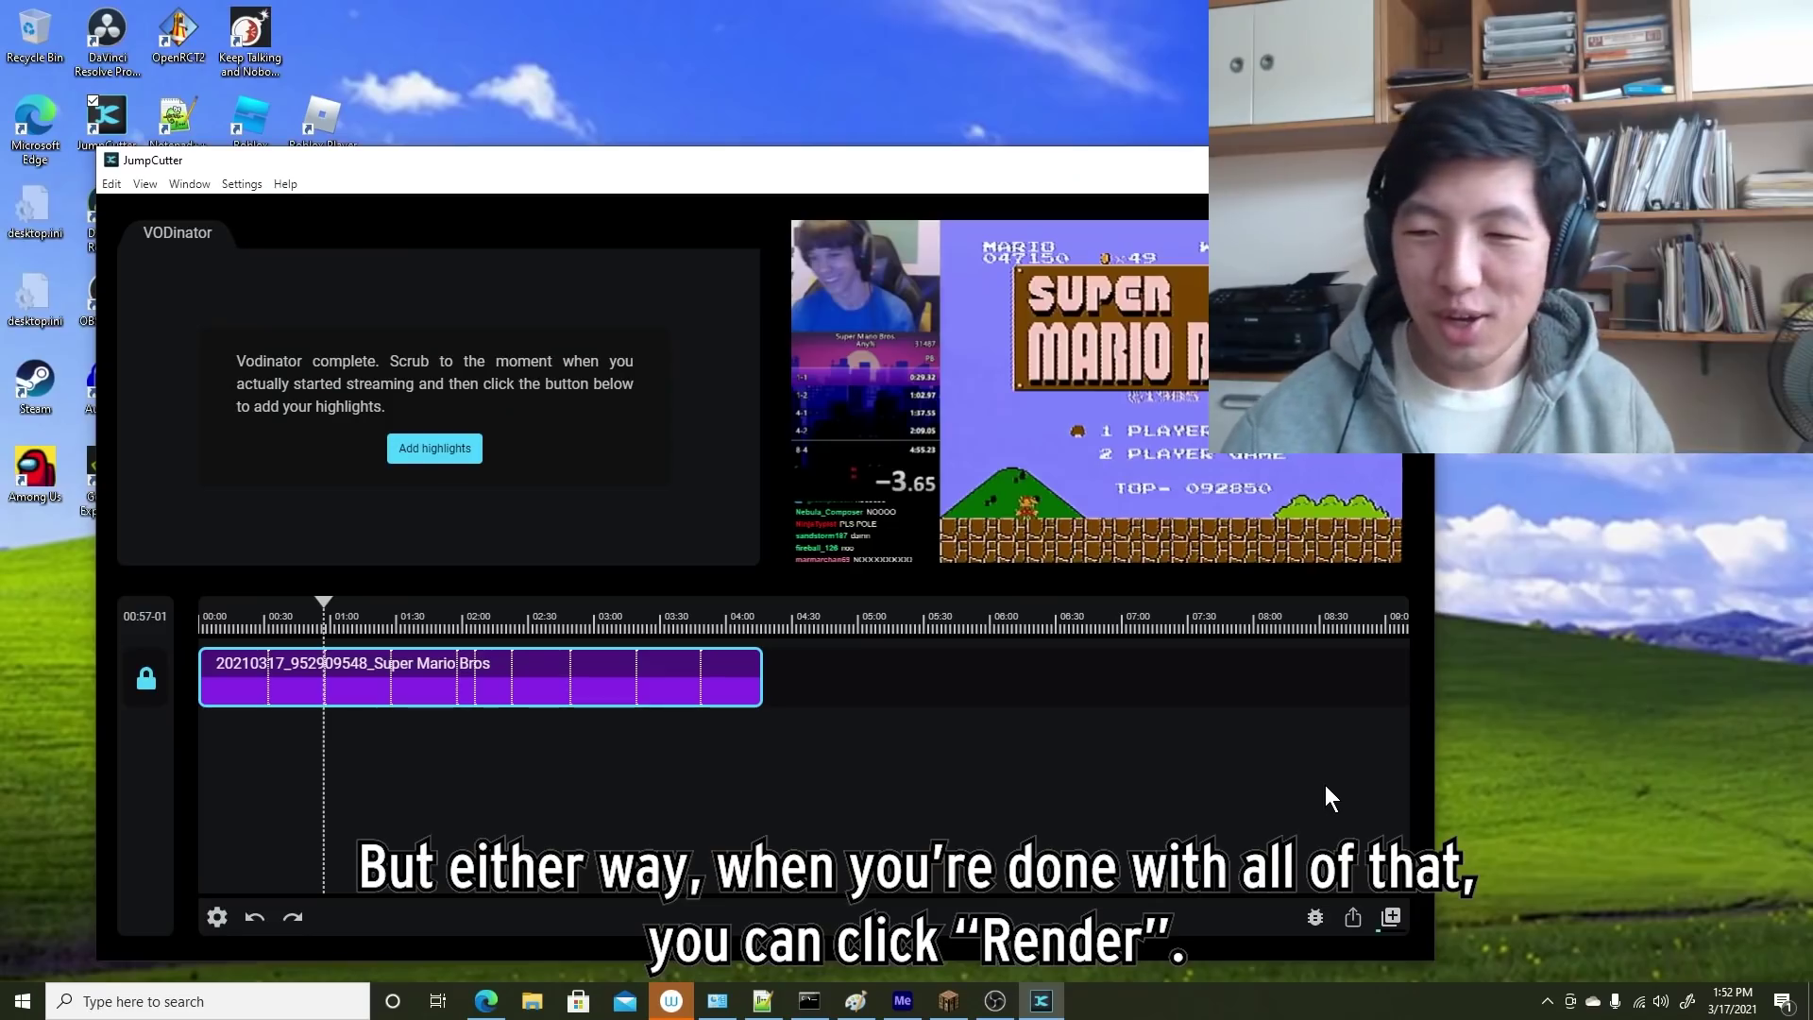
# Step: Set up an editor export as XML for Premiere Pro, titled 'output', saved to the Desktop
pyautogui.click(1354, 924)
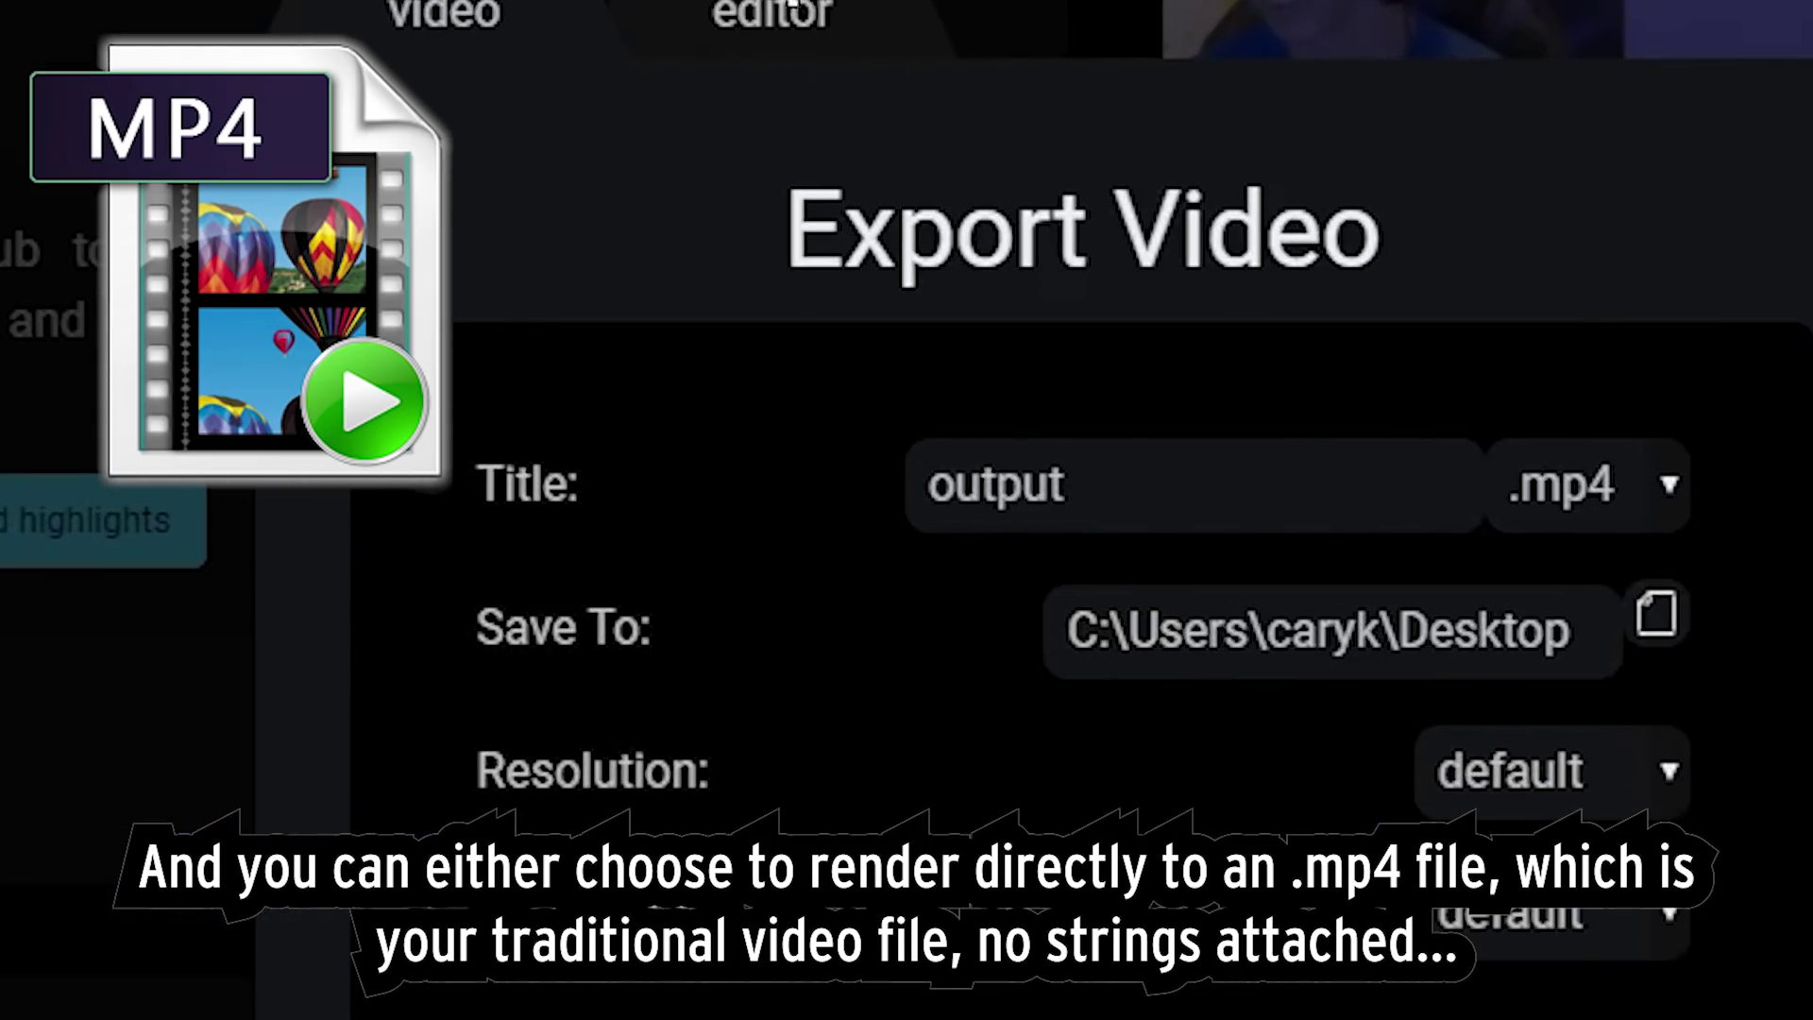
pyautogui.click(773, 14)
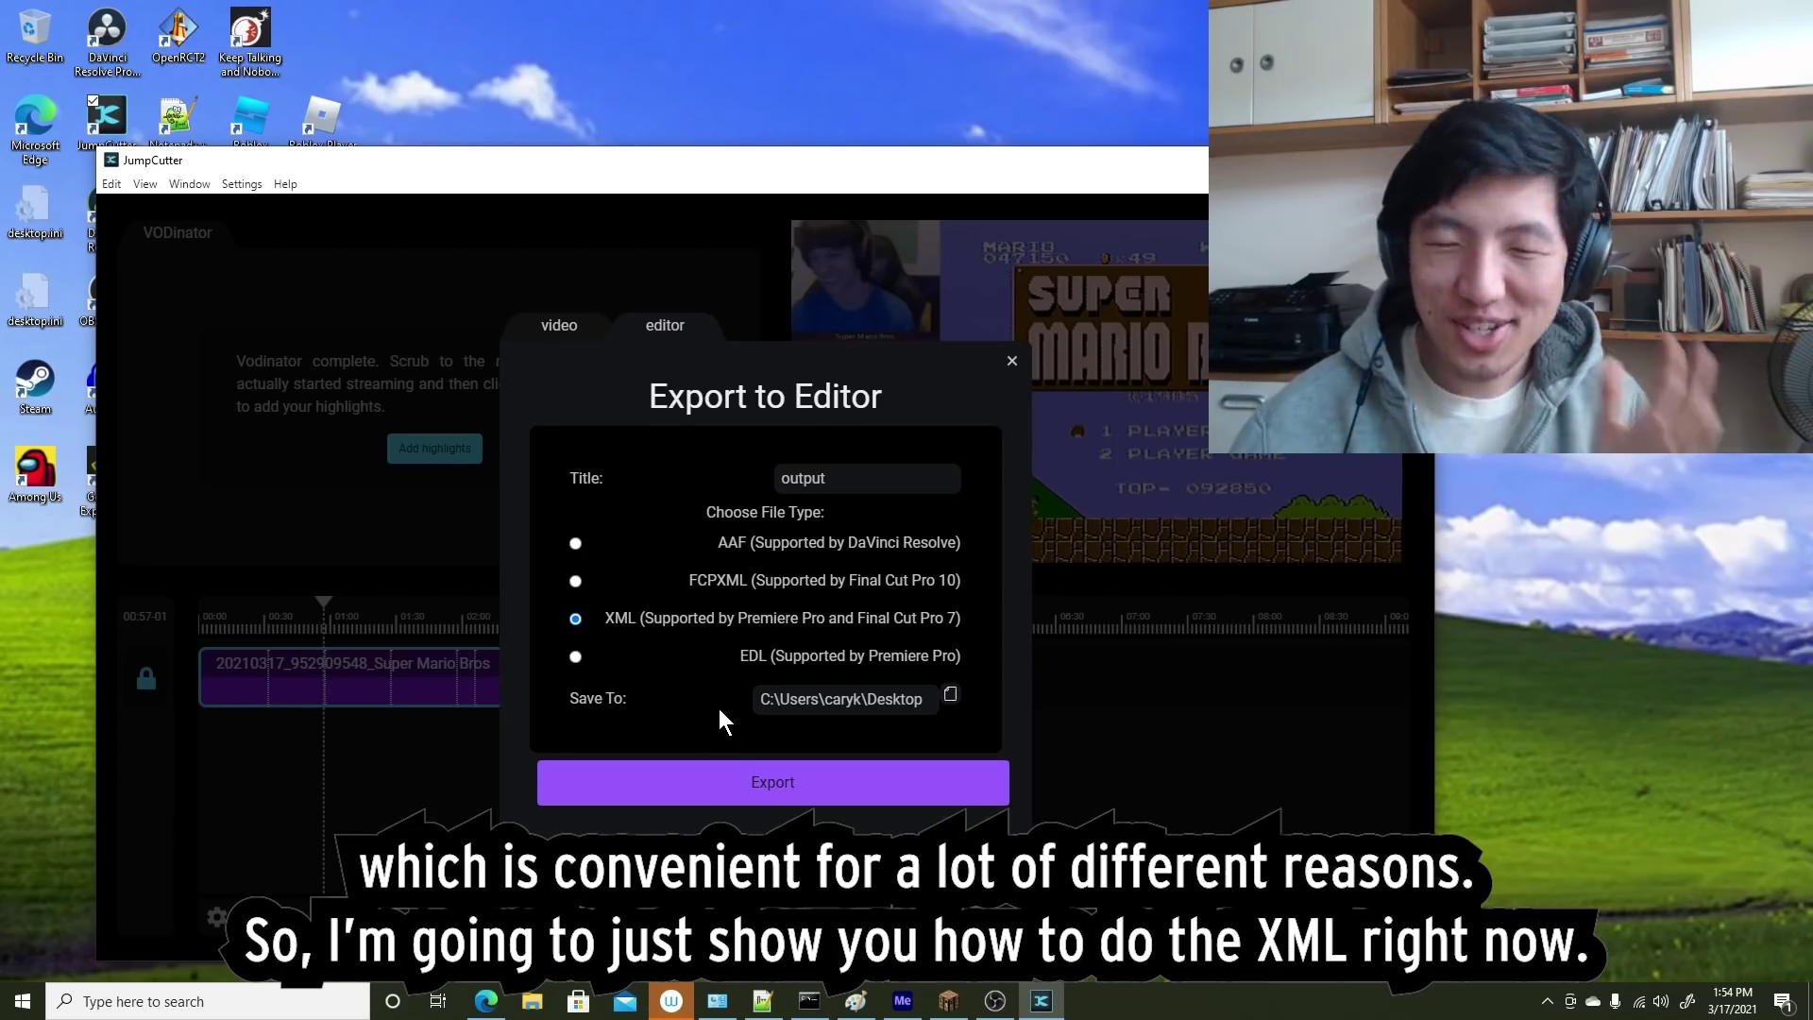
# Step: Export the highlights XML from JumpCutter and open outputNEW.xml as a Premiere Pro project
pyautogui.click(742, 784)
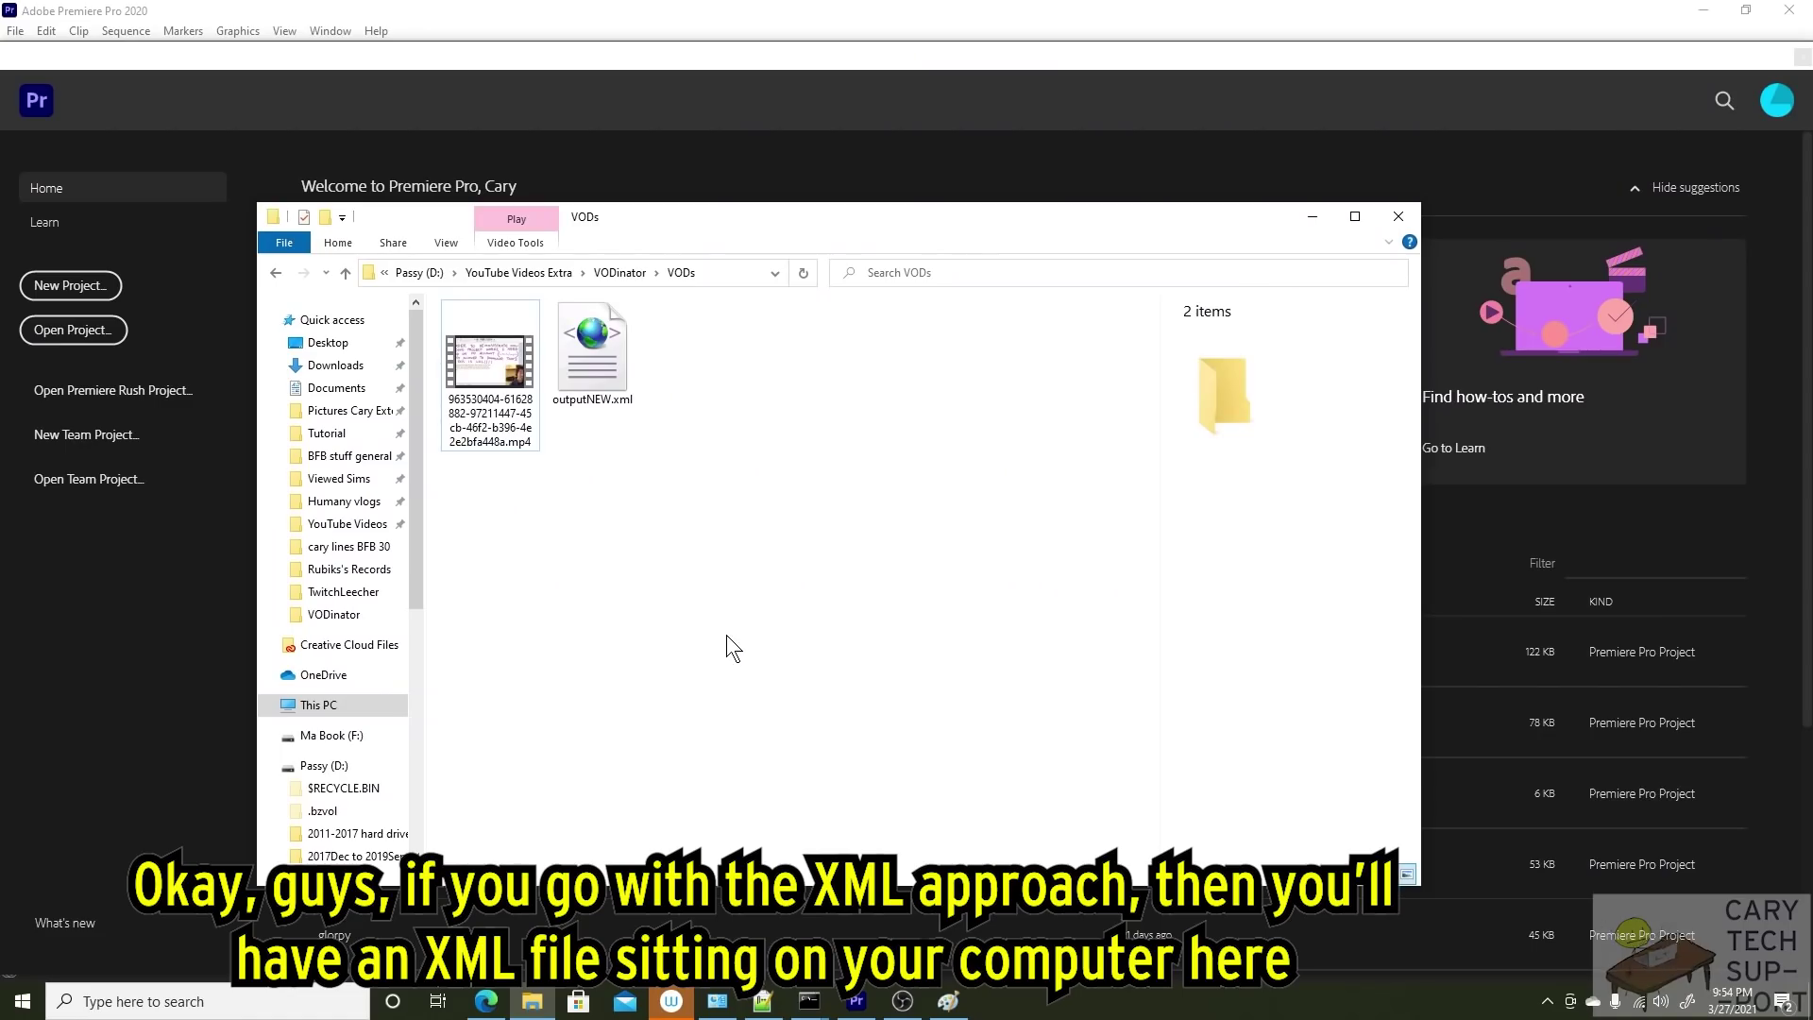
pyautogui.moveTo(626, 378); pyautogui.dragTo(660, 501)
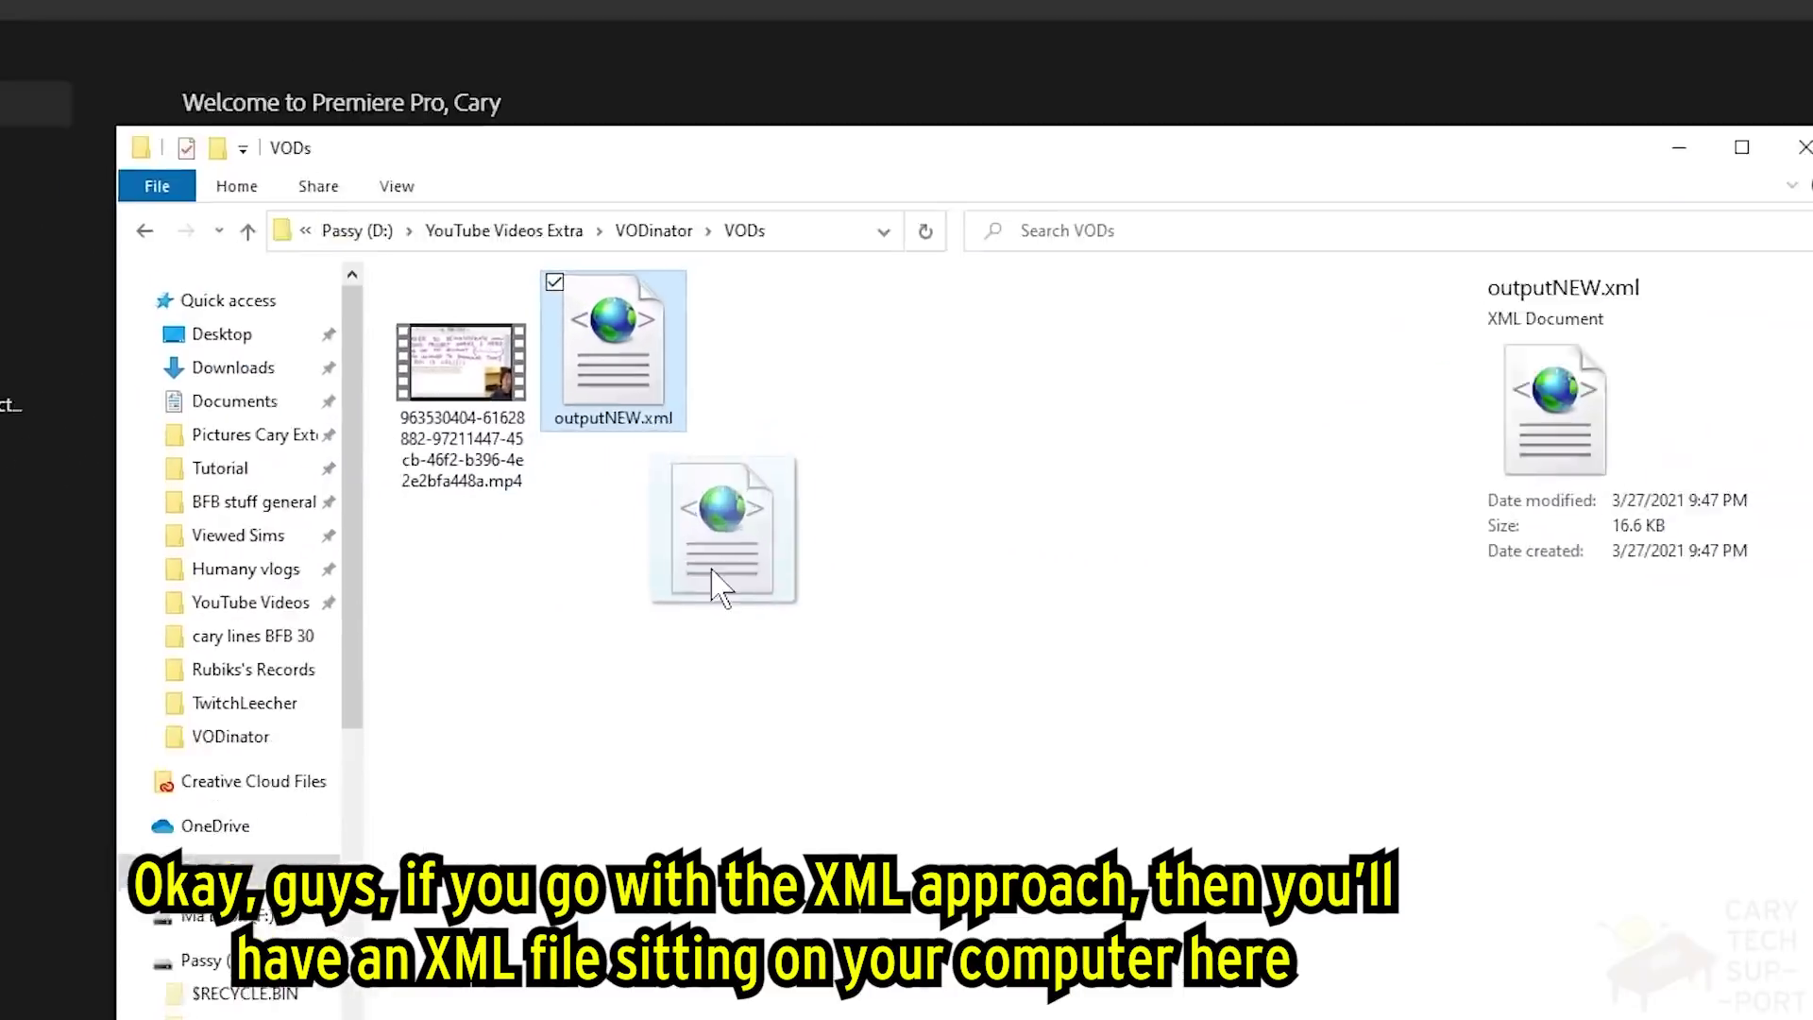
pyautogui.moveTo(714, 585); pyautogui.dragTo(645, 518)
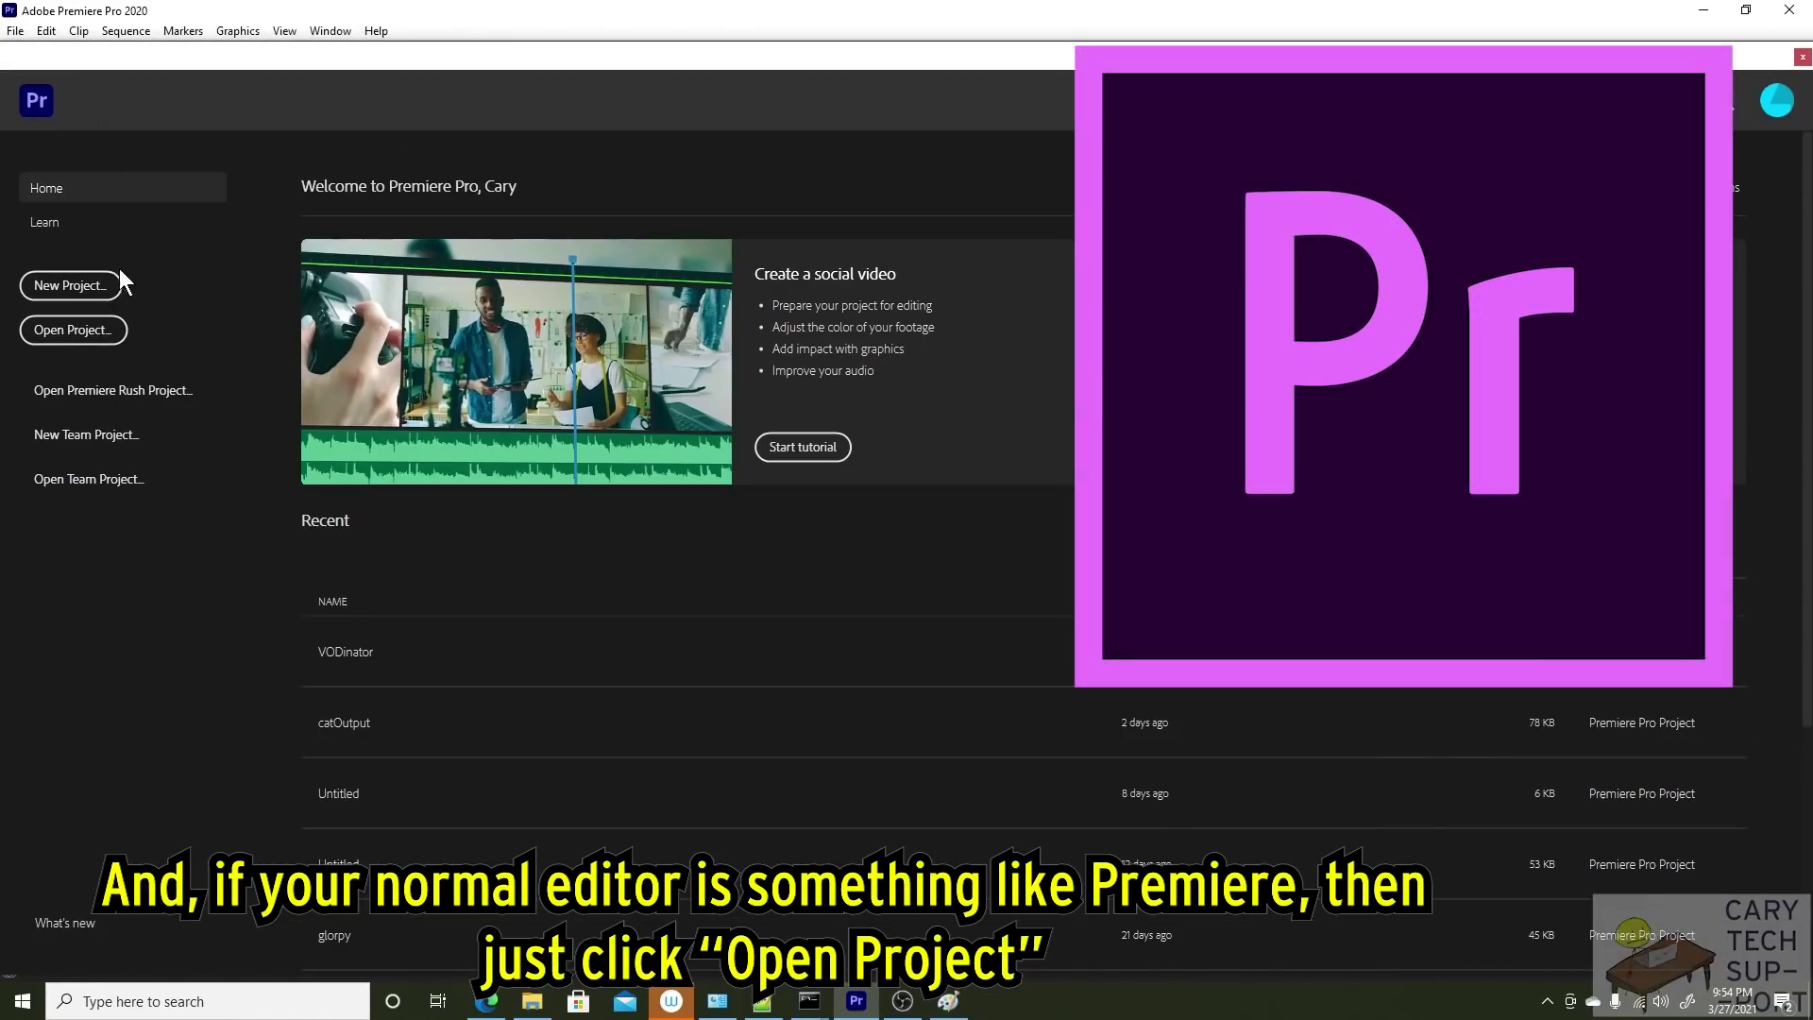
pyautogui.click(98, 333)
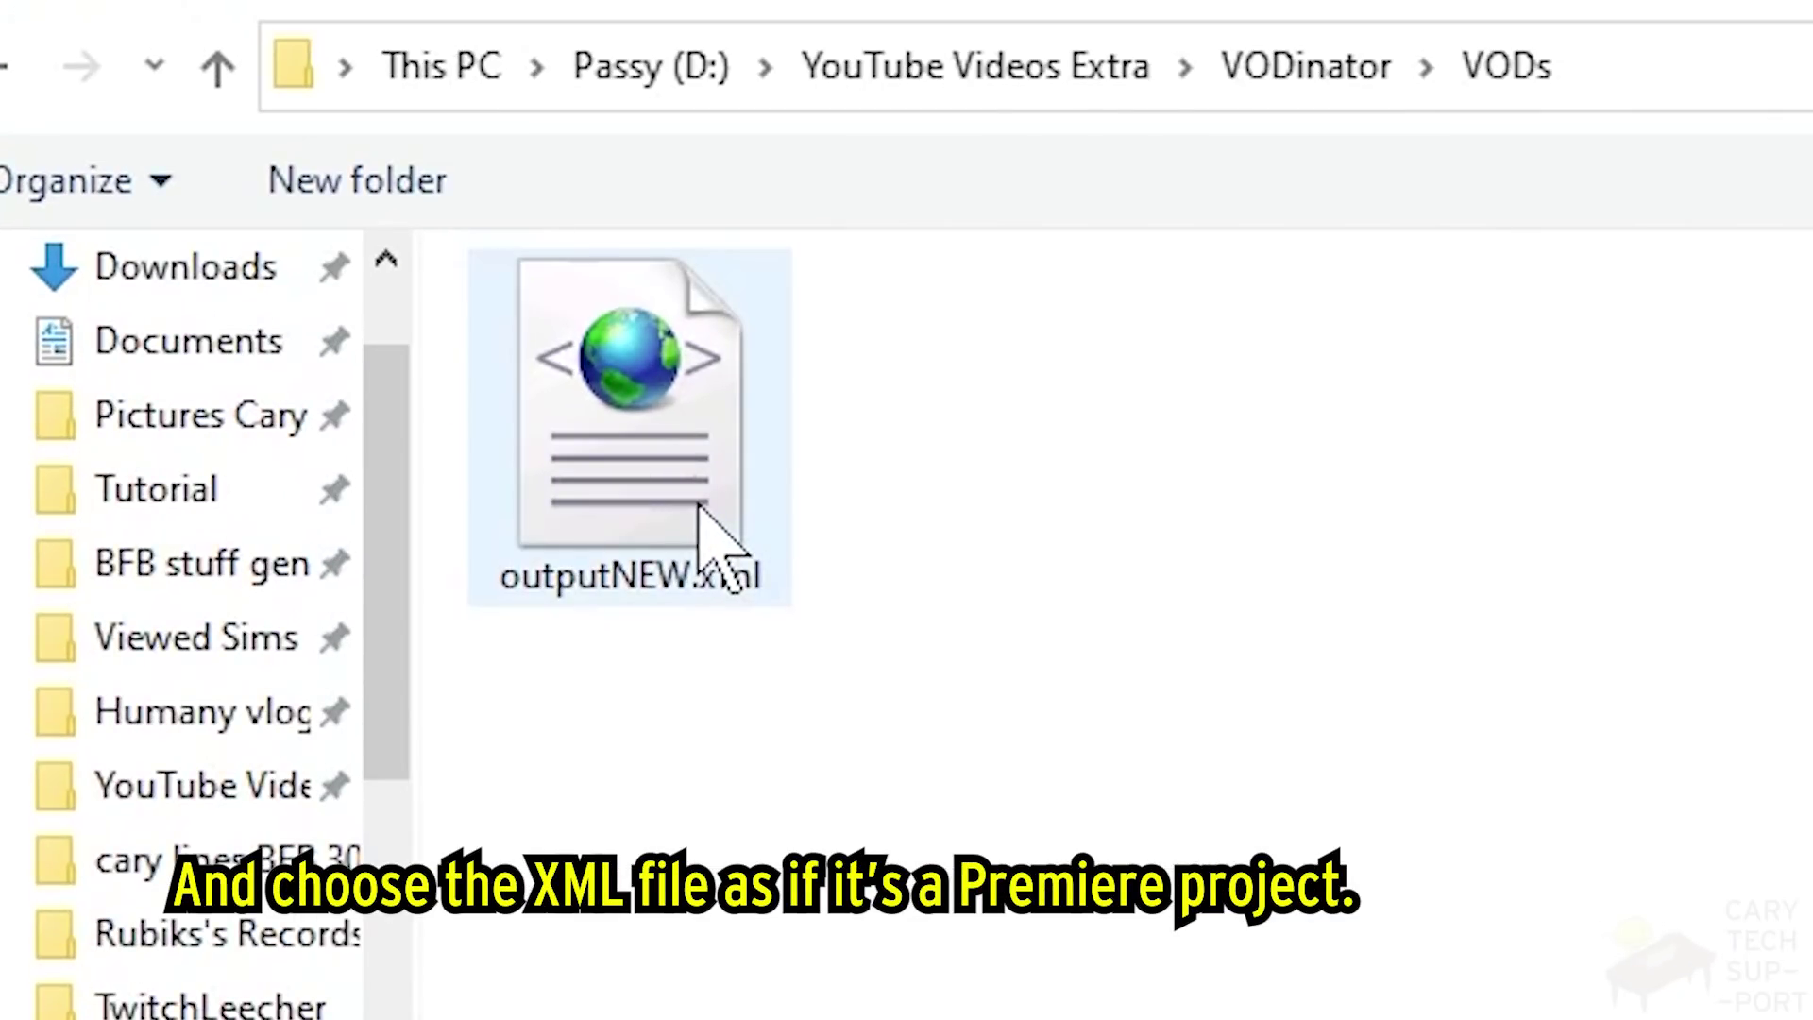
pyautogui.doubleClick(703, 514)
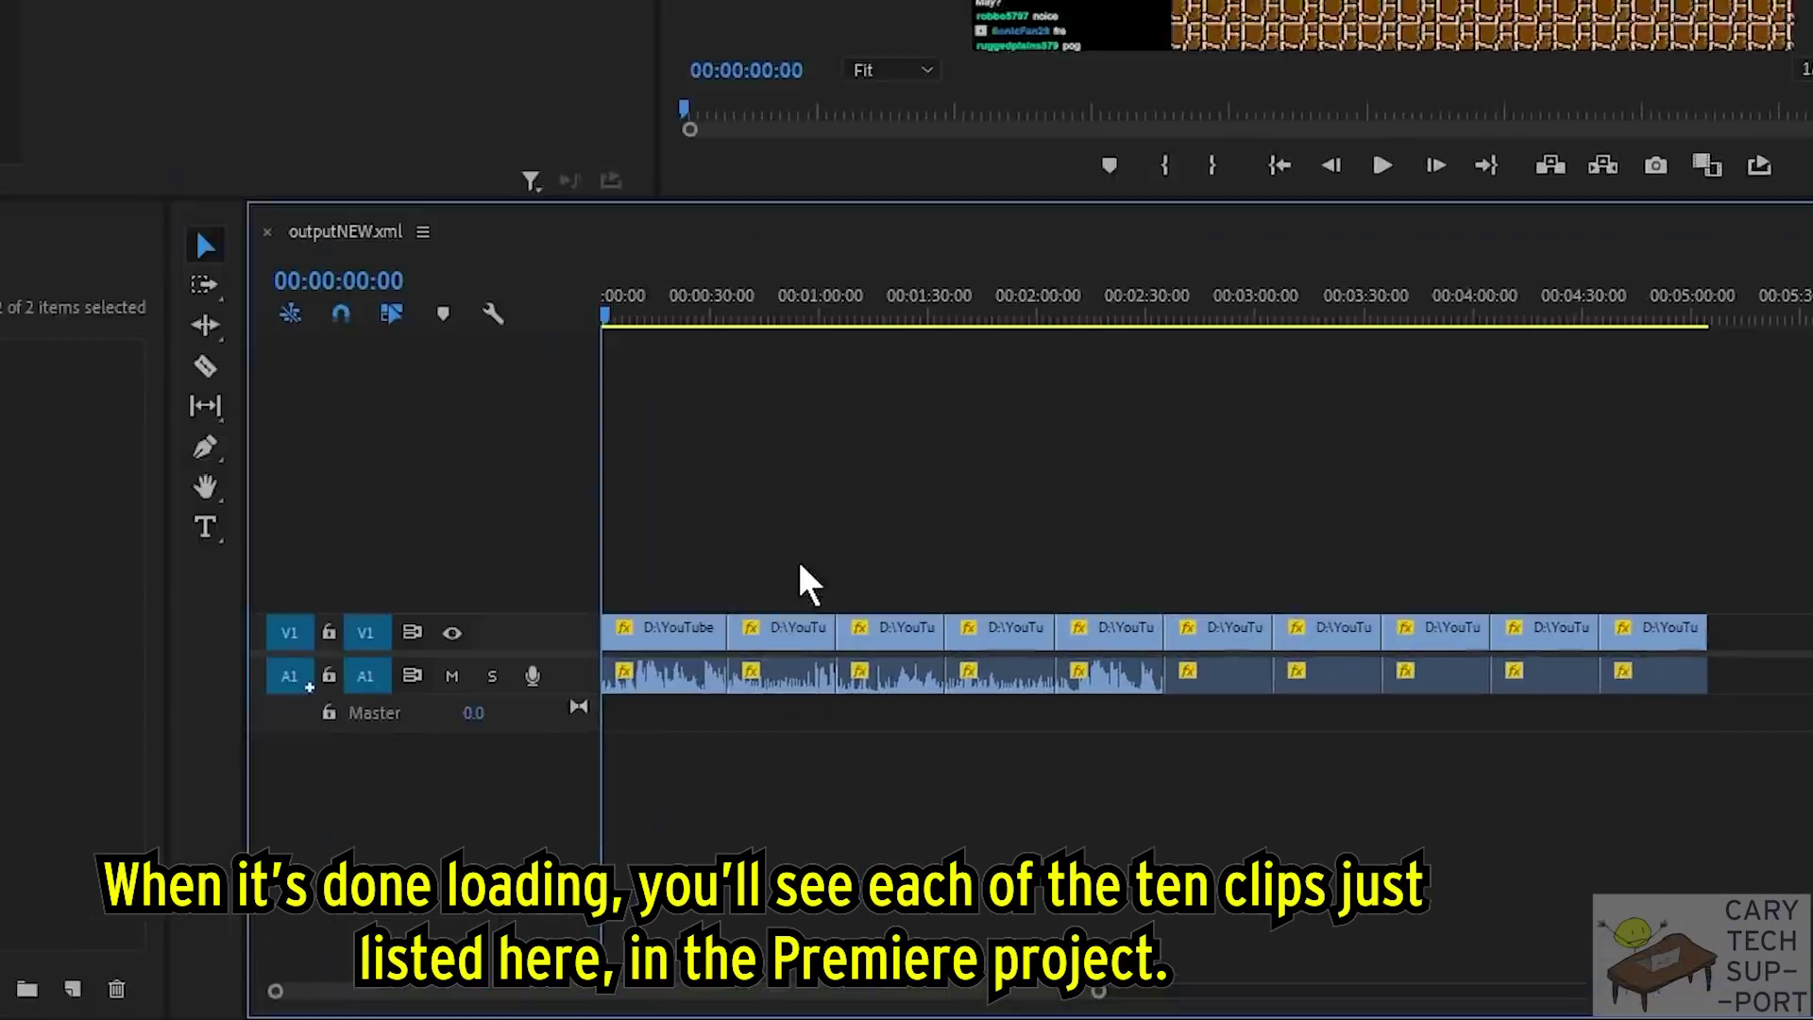
# Step: Select the highlight clips on the timeline and apply Basic 3D to the second clip
pyautogui.click(777, 615)
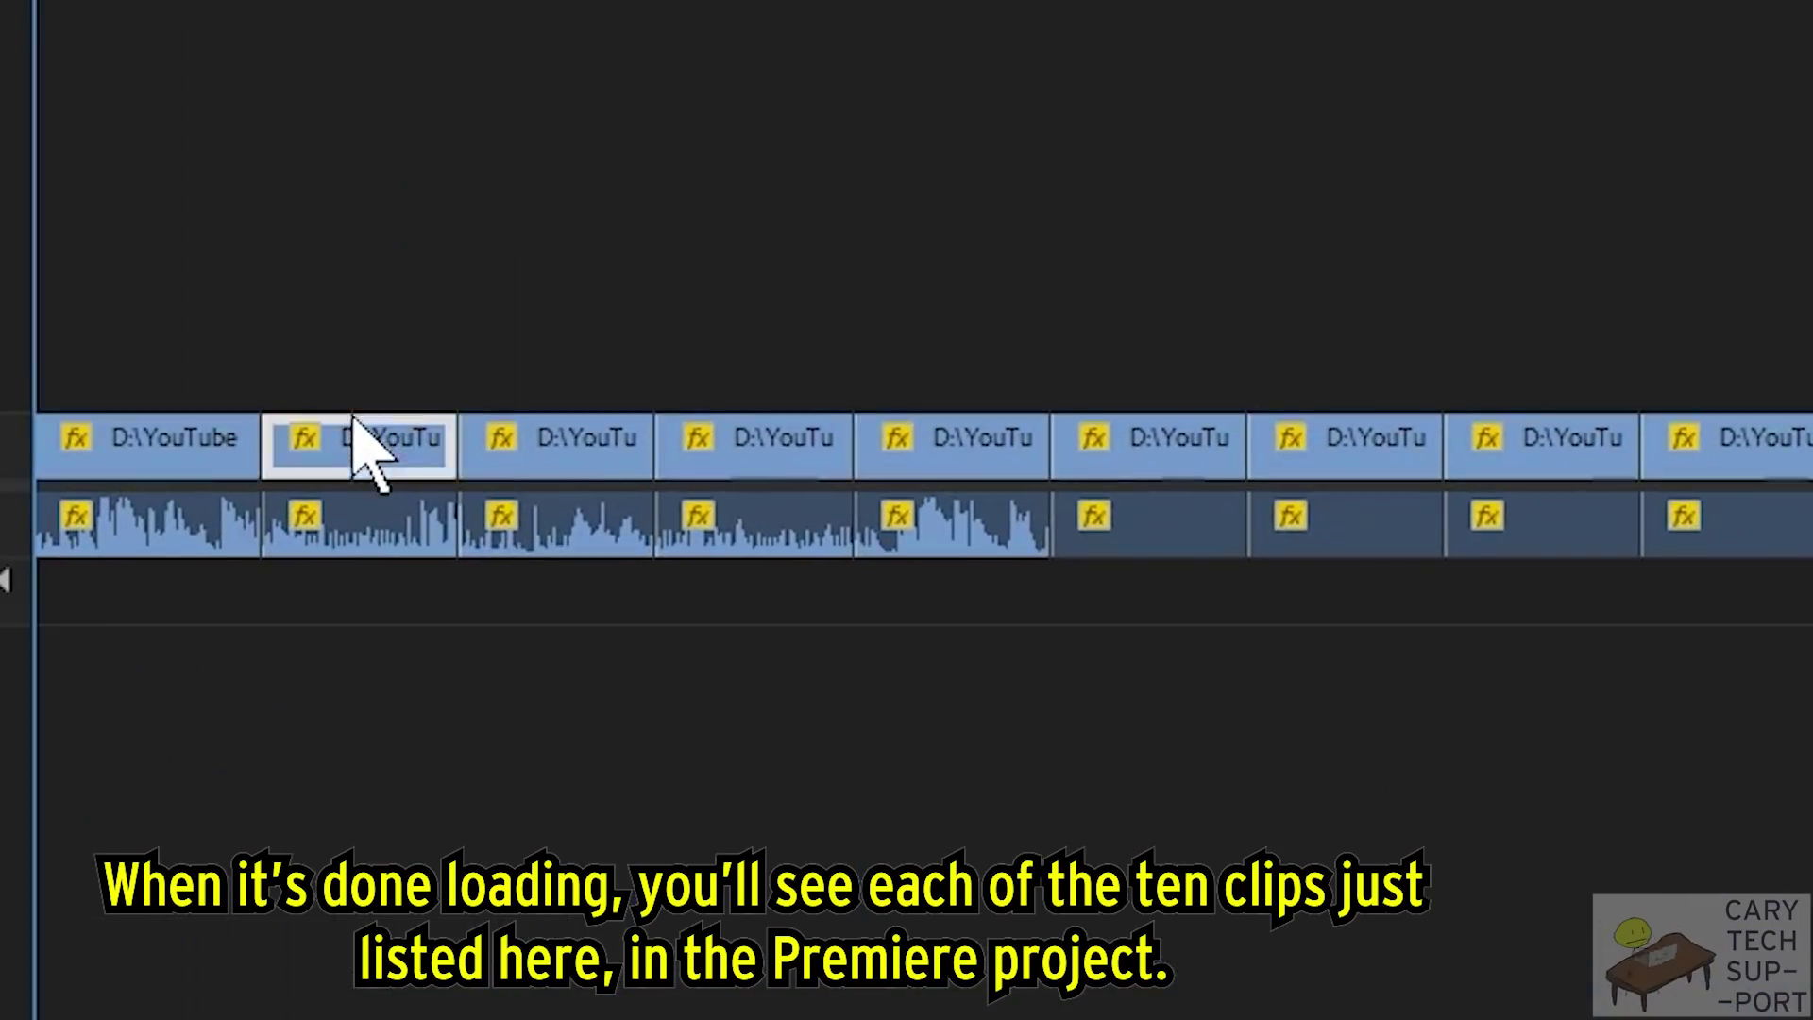
pyautogui.click(725, 448)
pyautogui.click(1157, 444)
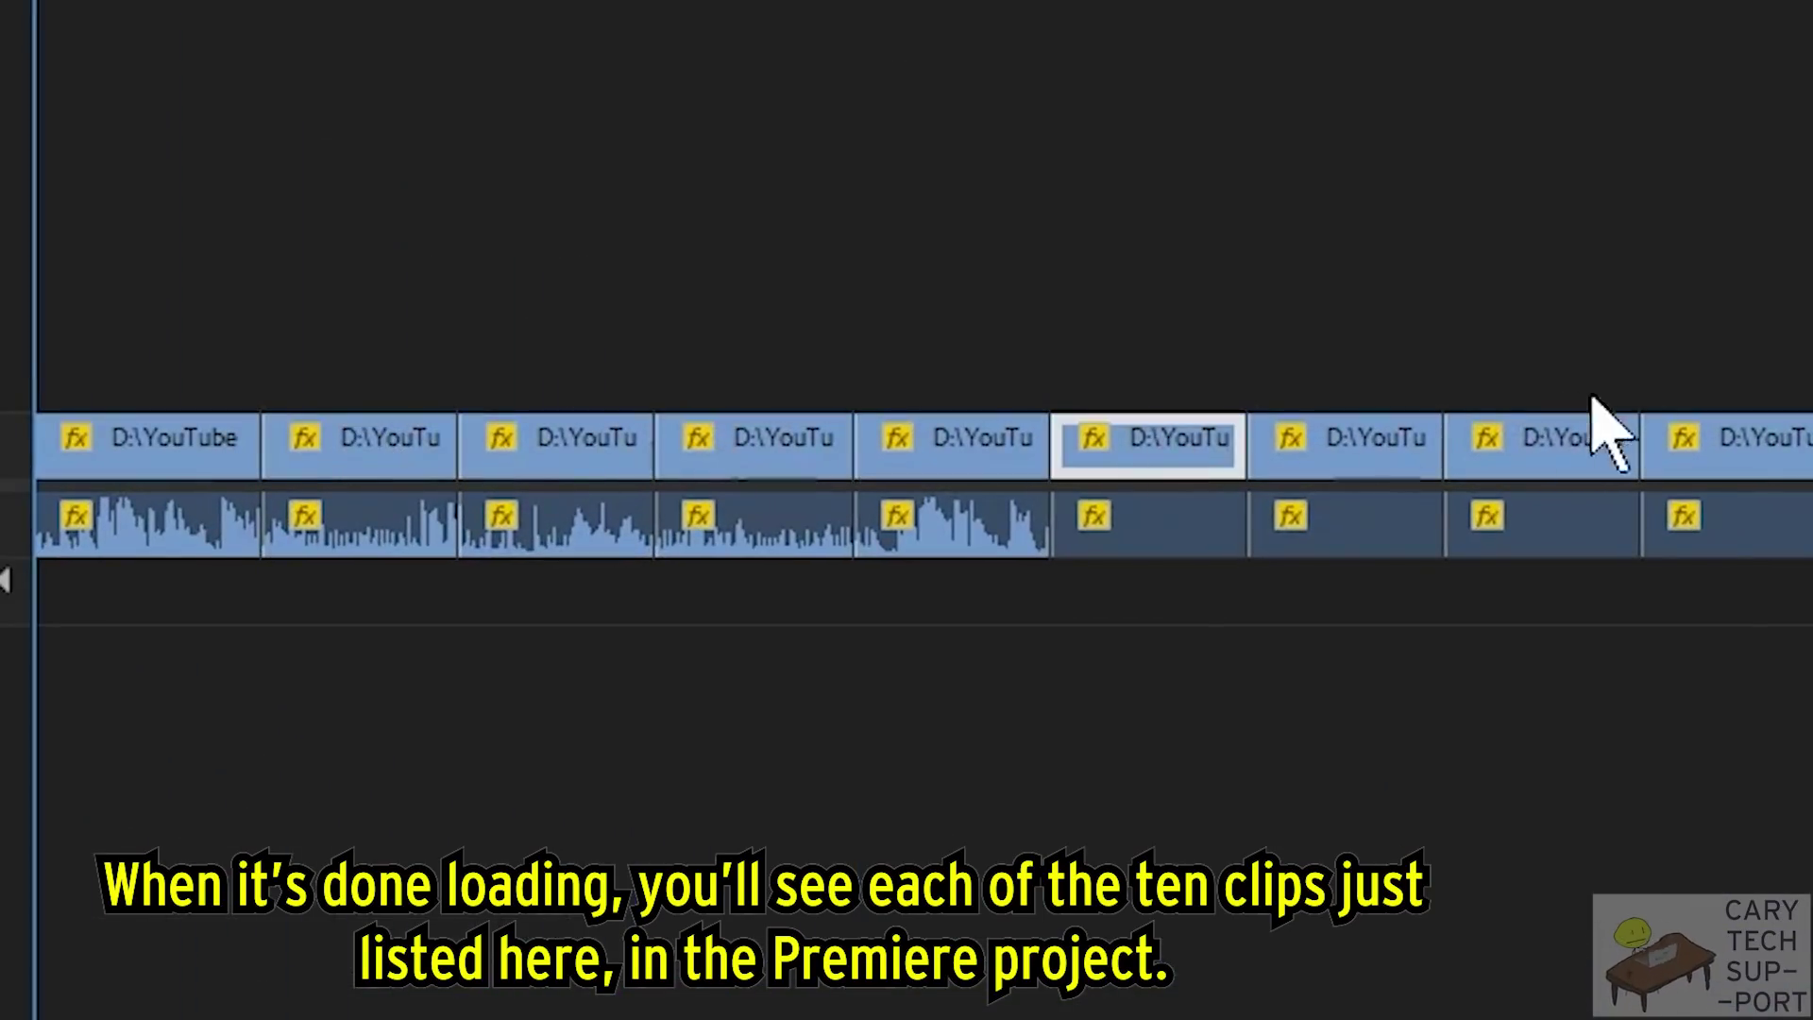
pyautogui.click(1682, 440)
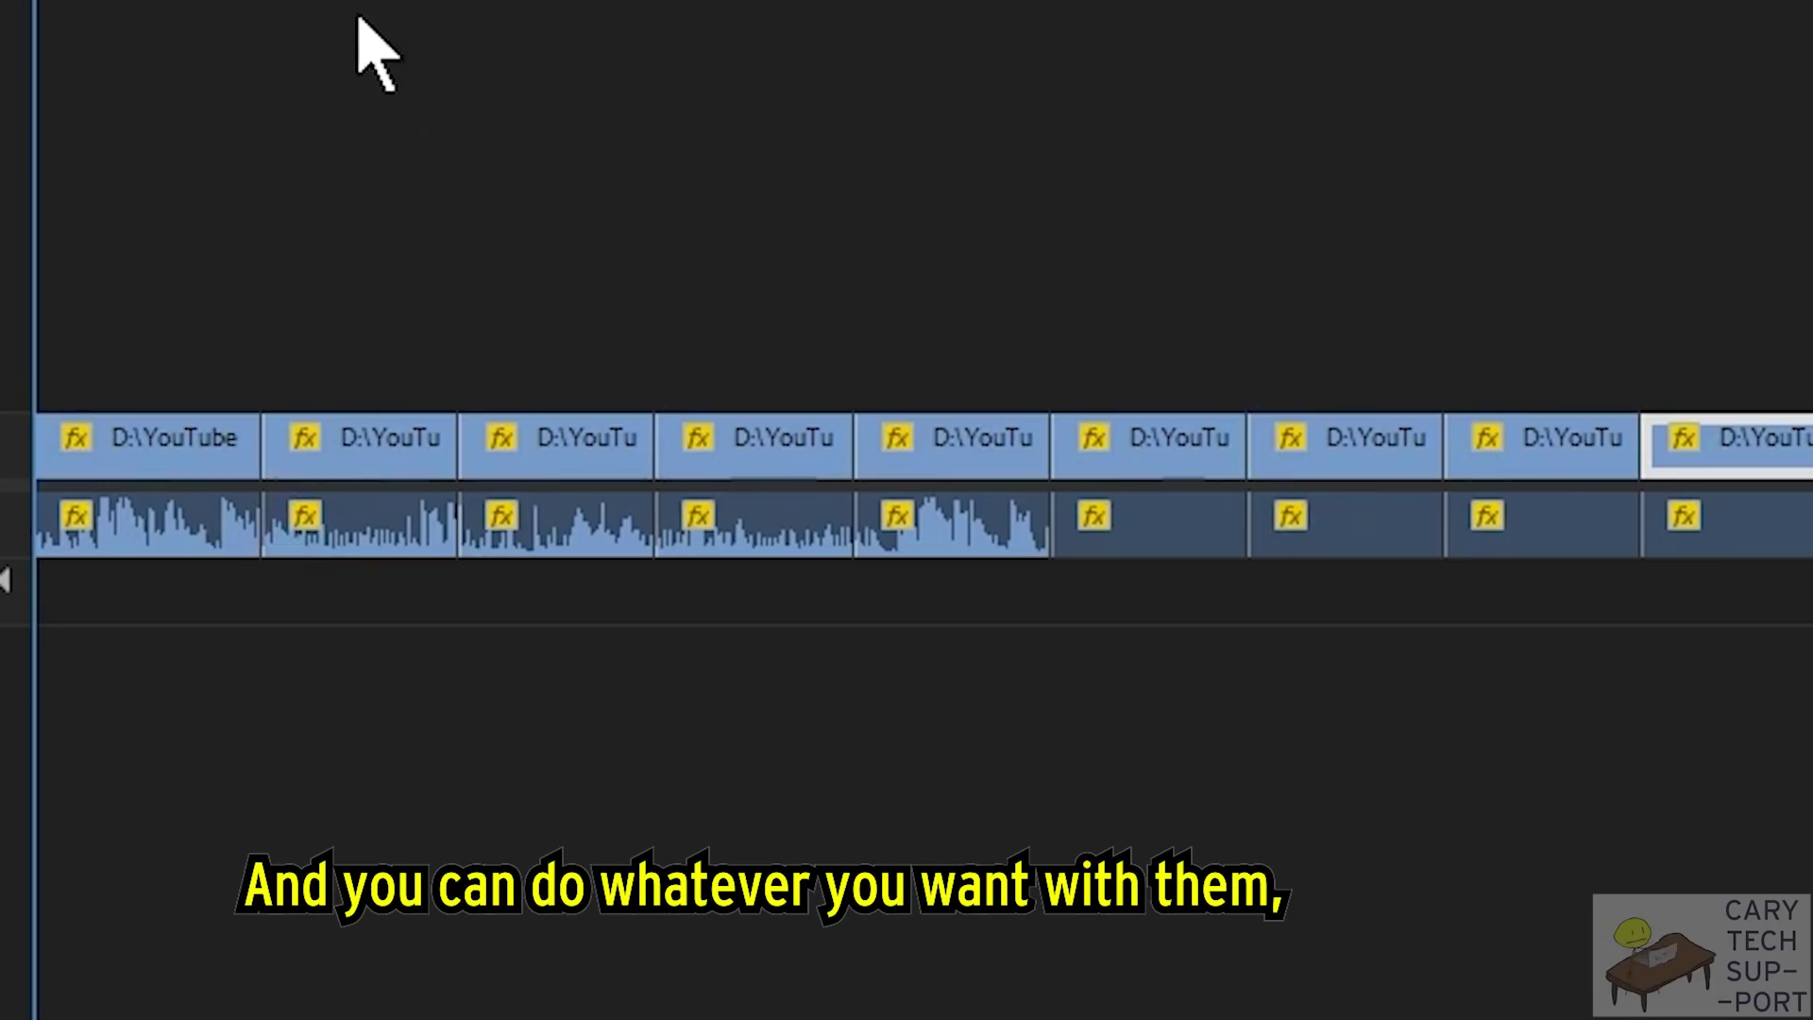
pyautogui.click(316, 90)
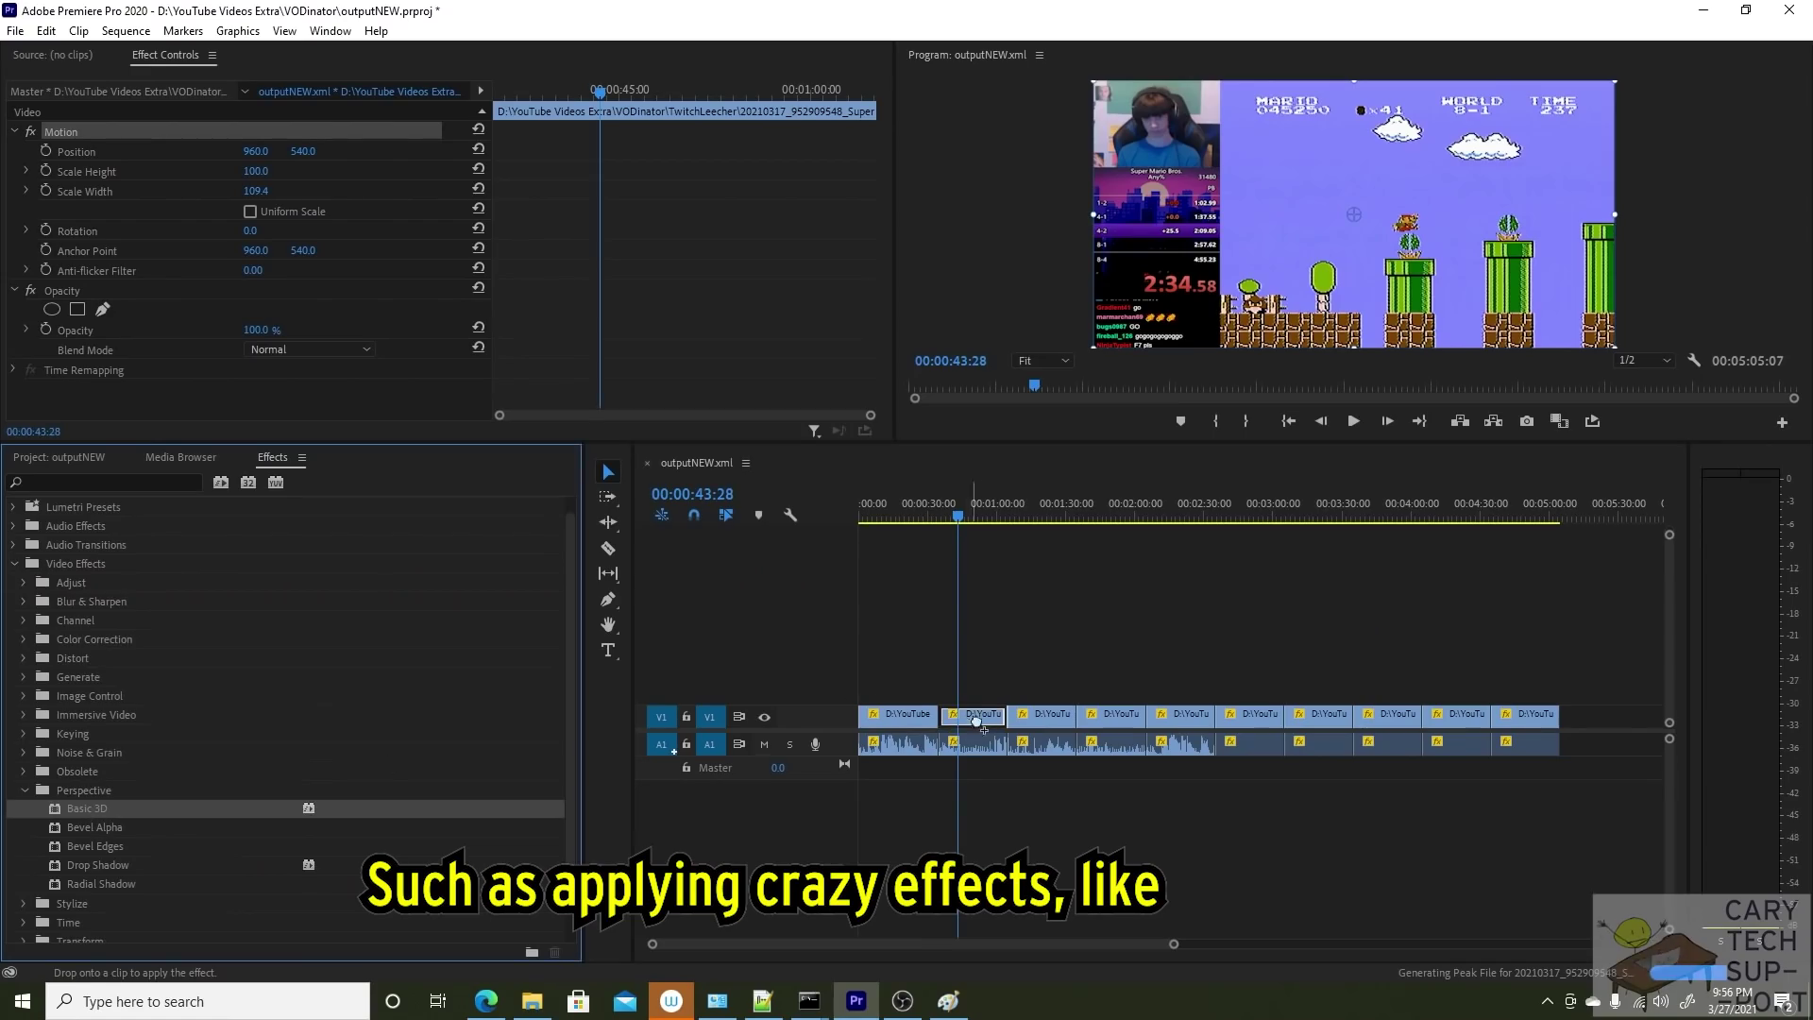
pyautogui.moveTo(976, 722); pyautogui.dragTo(976, 721)
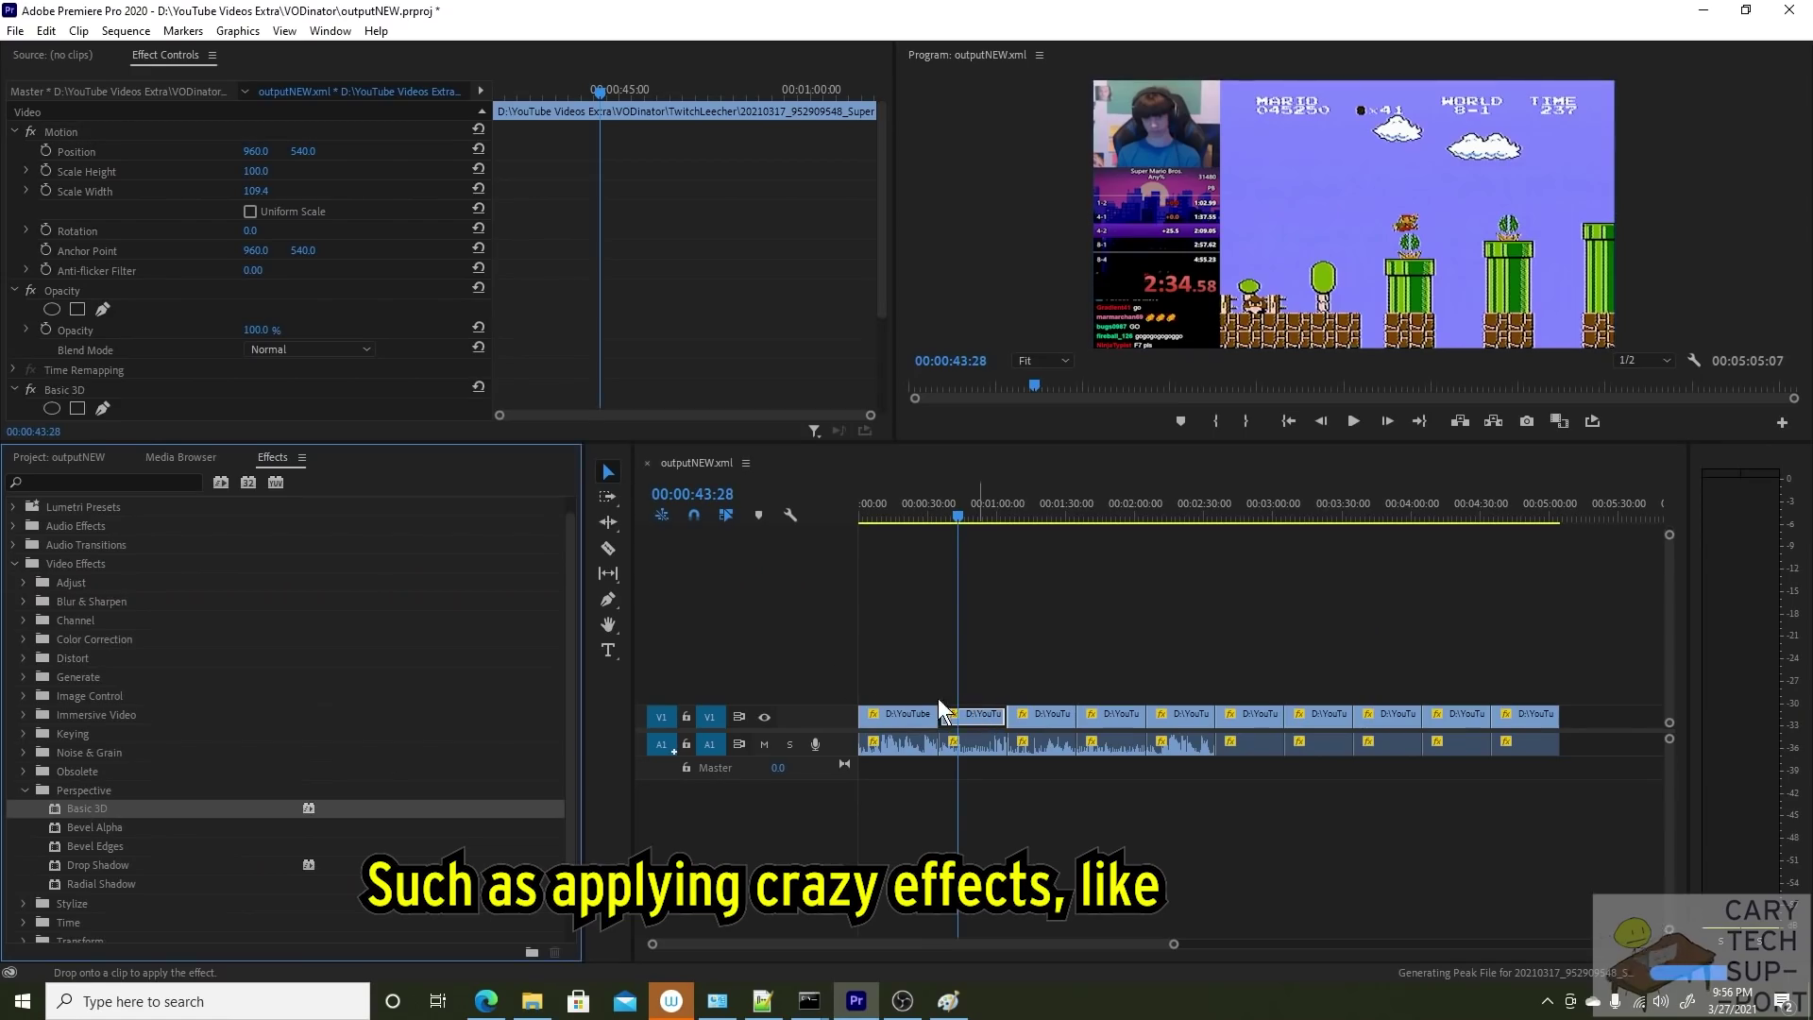
# Step: Give the second clip Basic 3D swivel 208° and tilt 256°, plus Solarize
pyautogui.scroll(-2, 66, 349)
pyautogui.moveTo(253, 353)
pyautogui.mouseDown()
pyautogui.moveTo(331, 354)
pyautogui.moveTo(248, 375)
pyautogui.moveTo(331, 375)
pyautogui.moveTo(217, 355)
pyautogui.mouseUp()
pyautogui.scroll(-1, 248, 375)
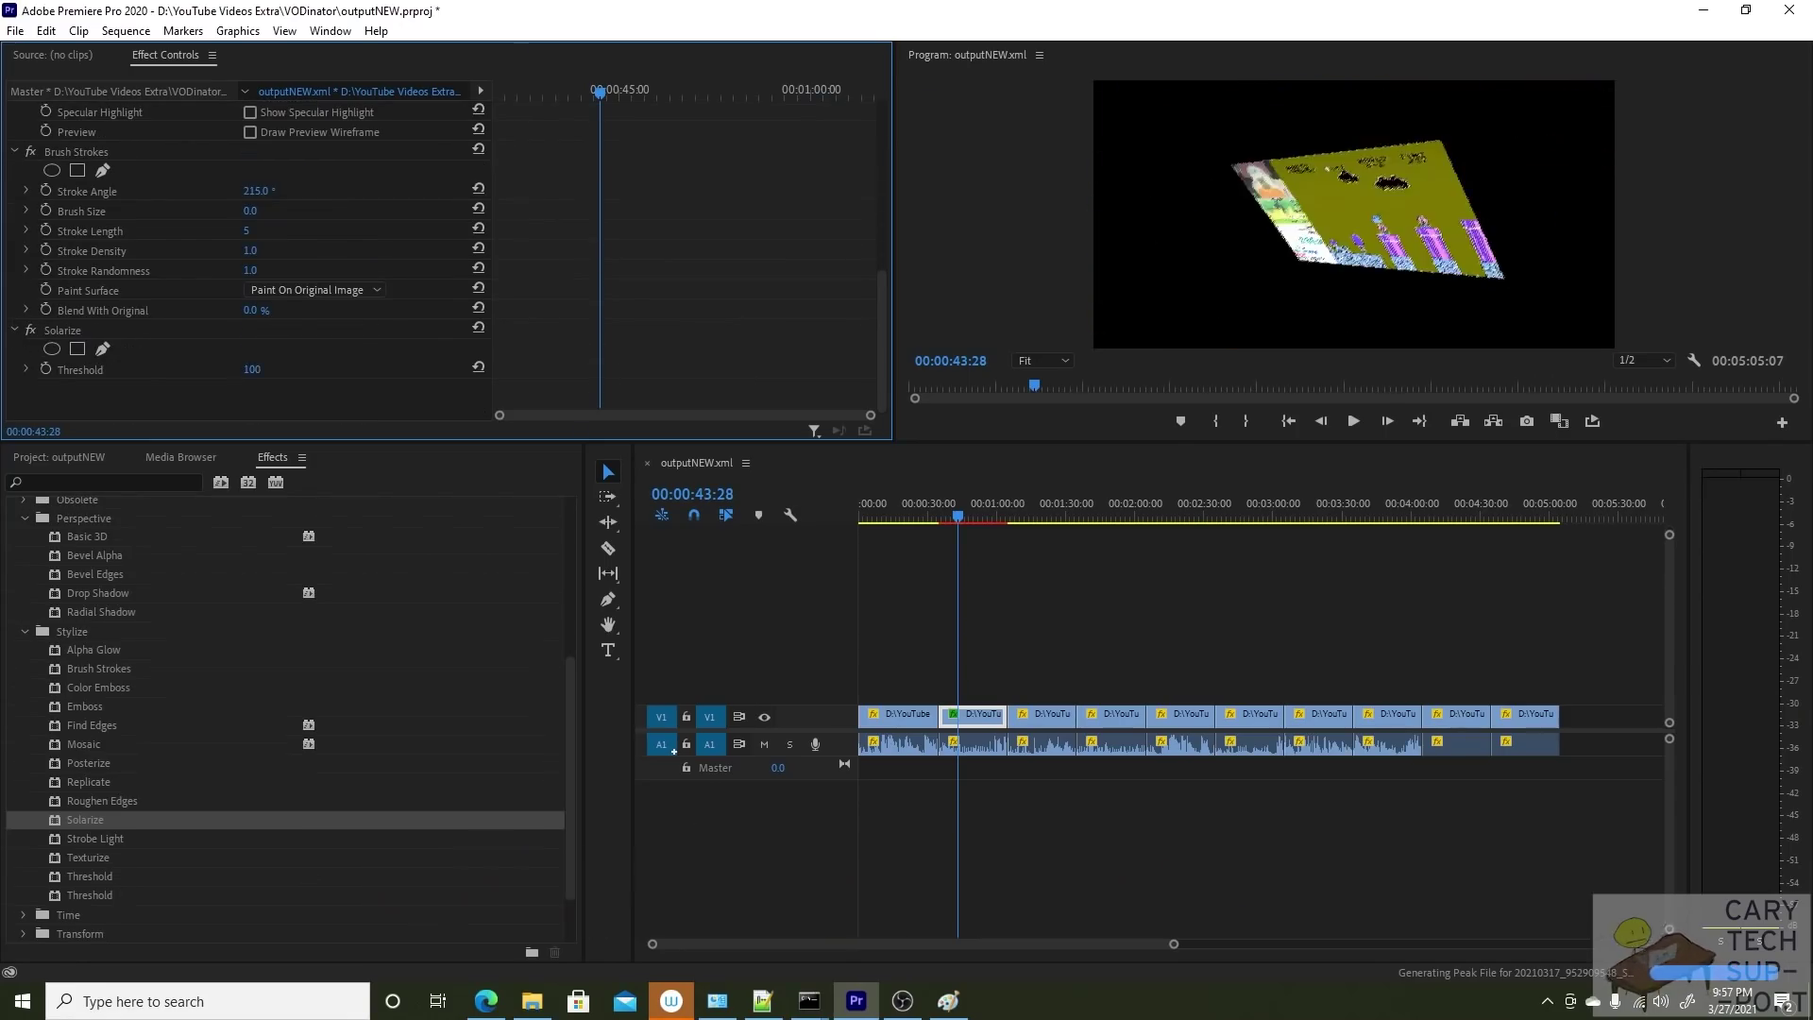
pyautogui.click(1050, 619)
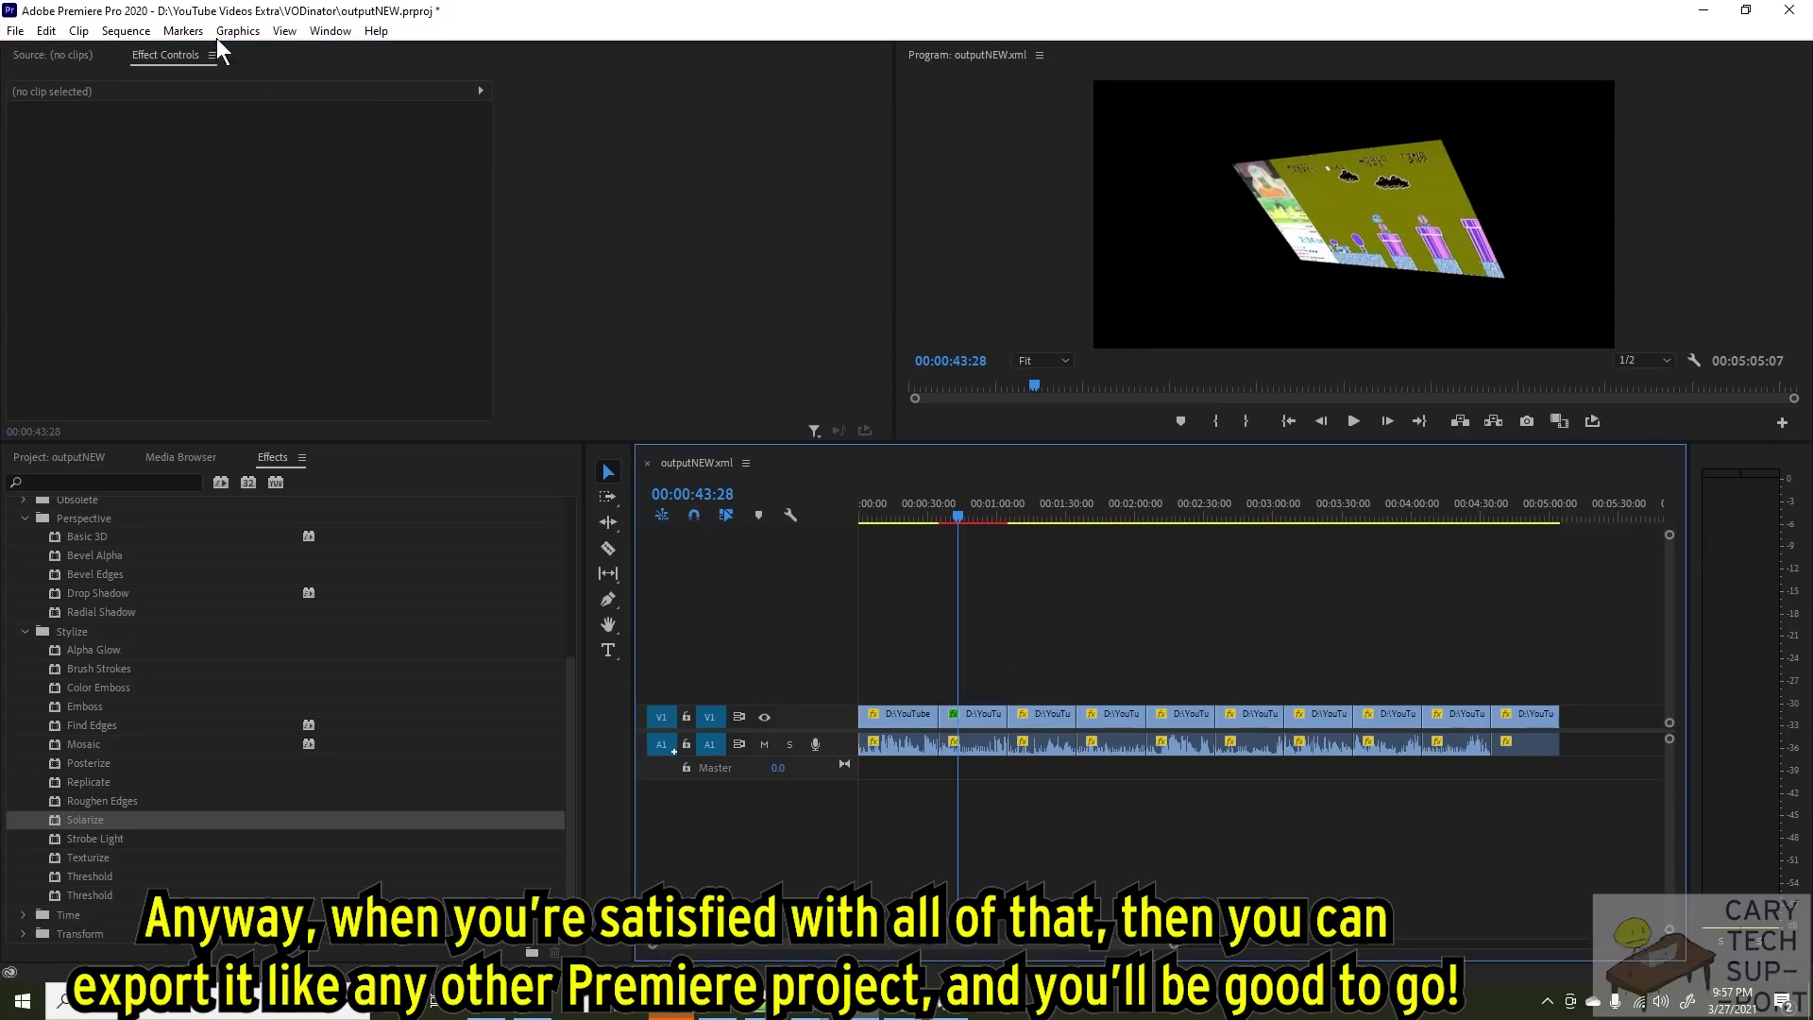
# Step: Export the sequence as finishedOutputFile.mp4 and show it in its VODs folder
pyautogui.click(15, 31)
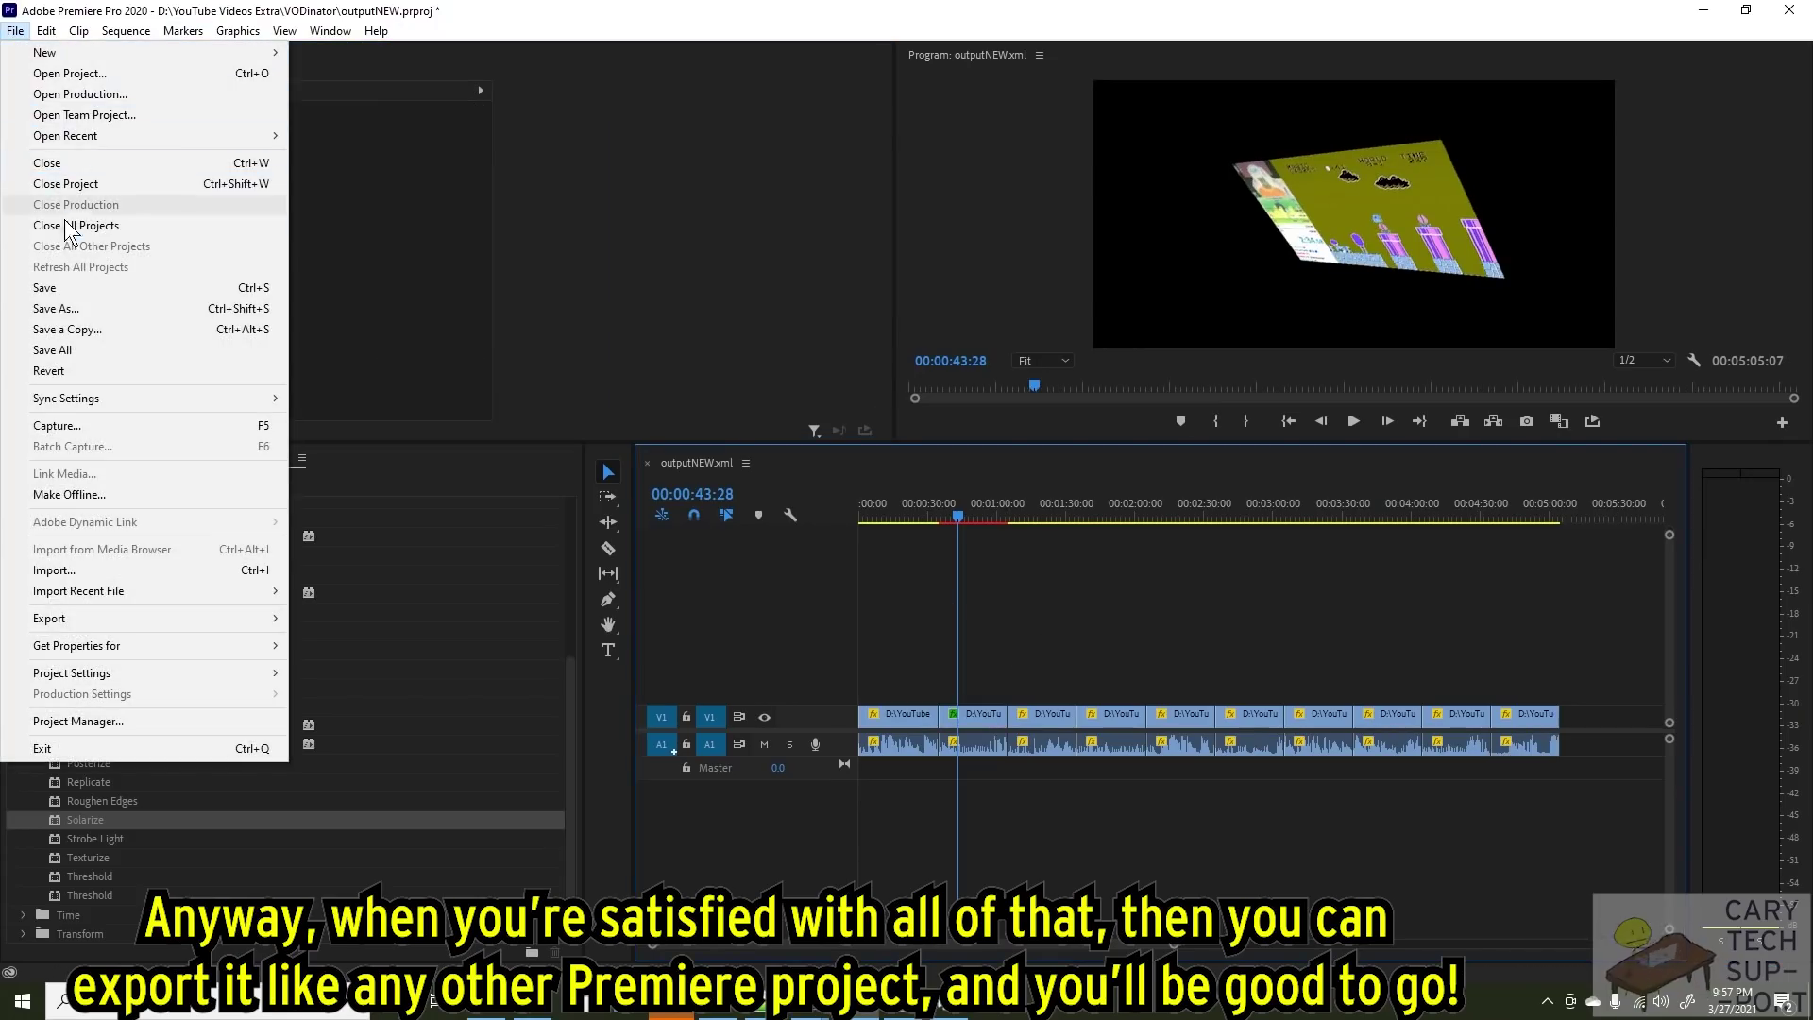
pyautogui.moveTo(58, 623)
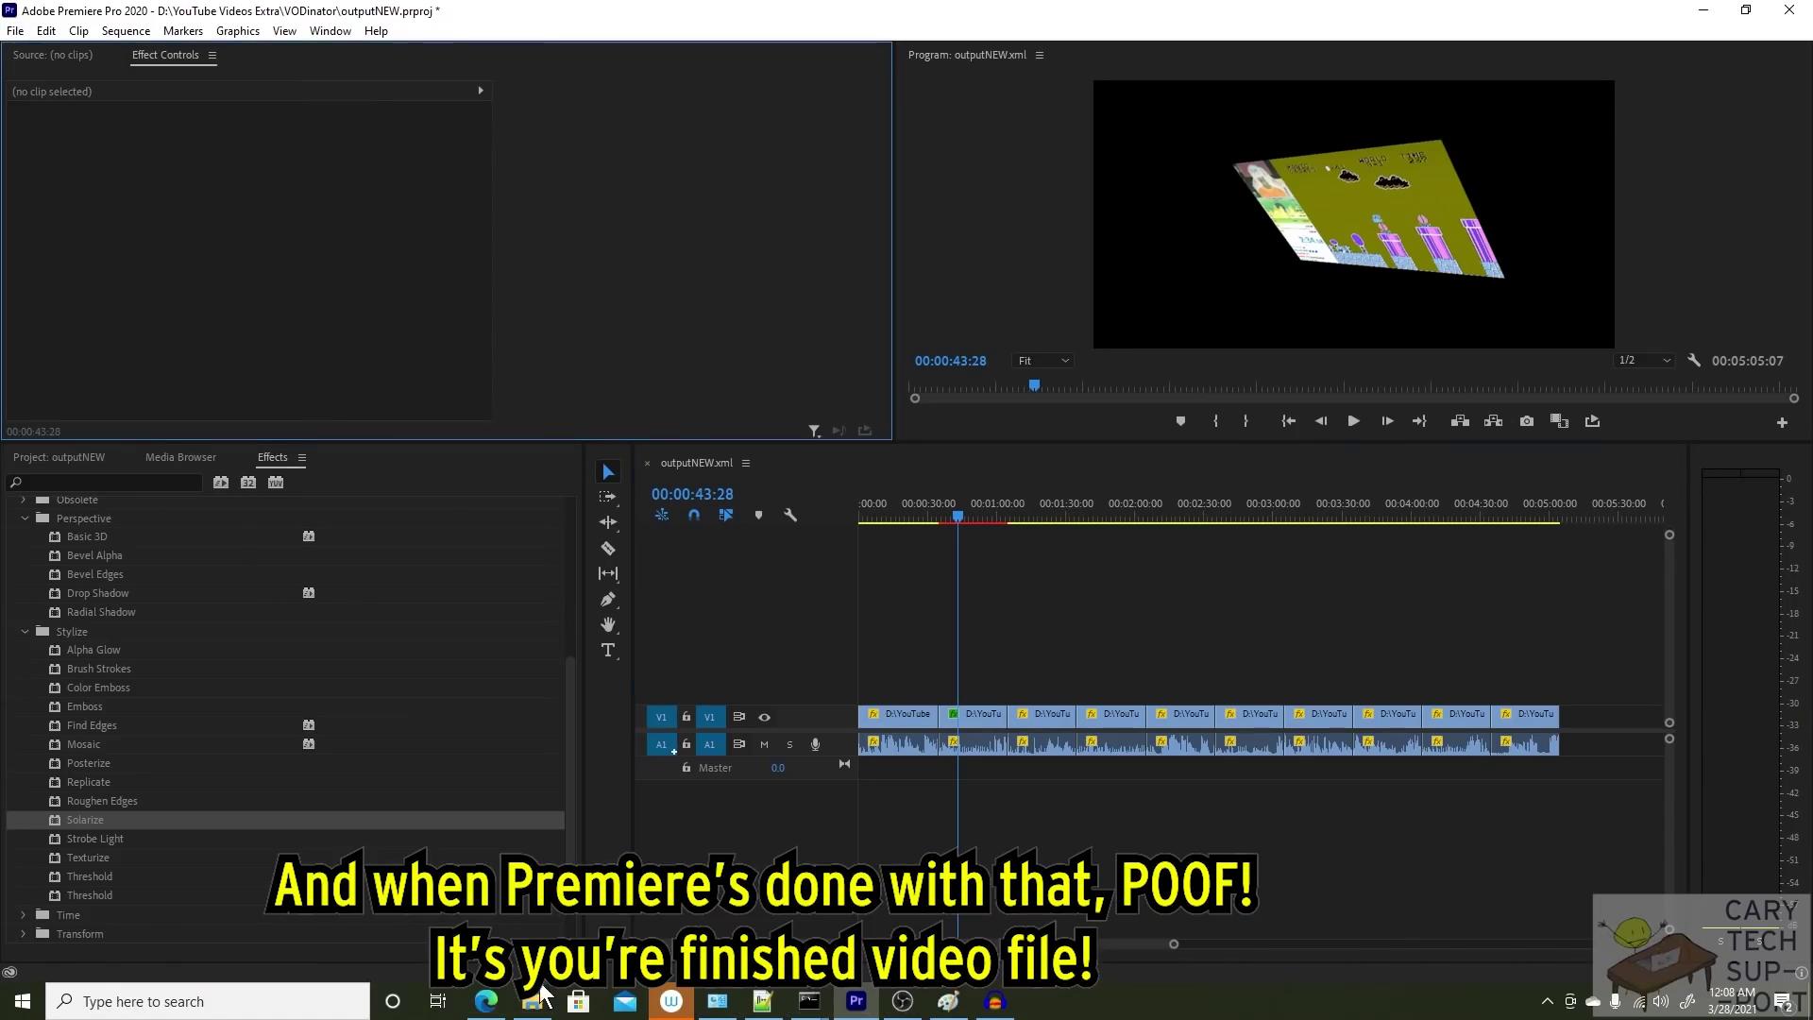
pyautogui.click(532, 1001)
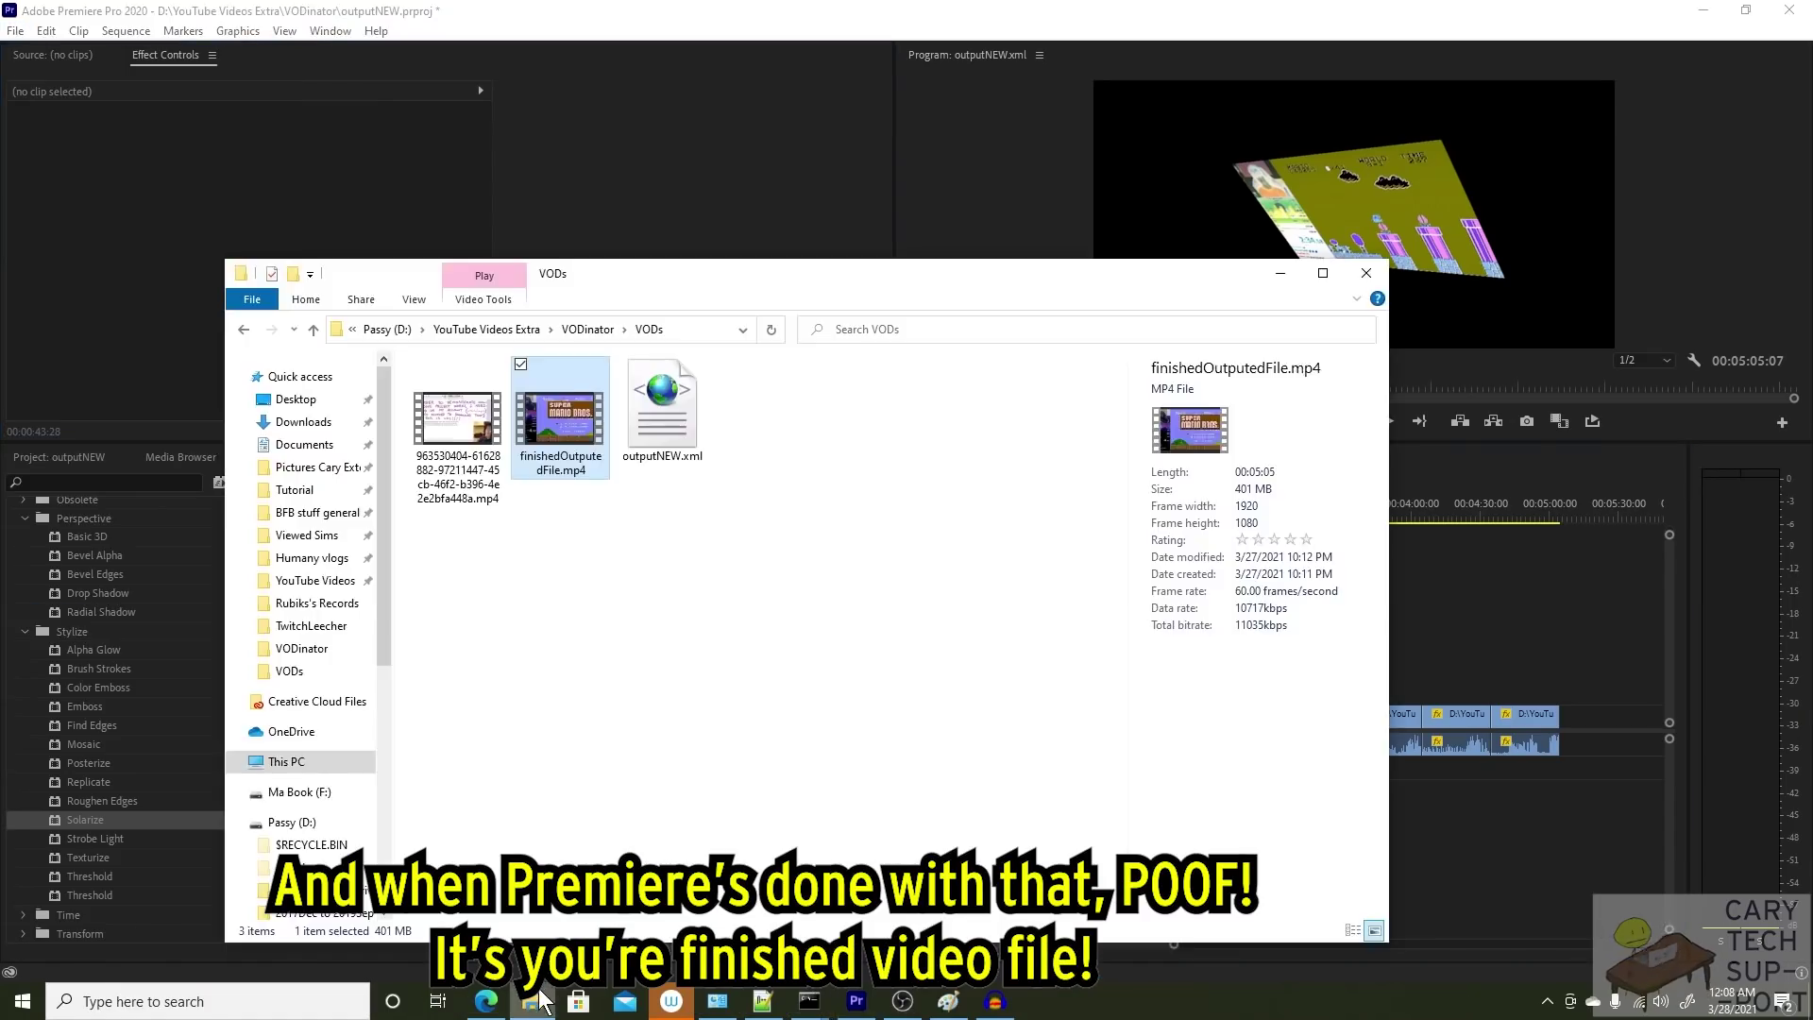